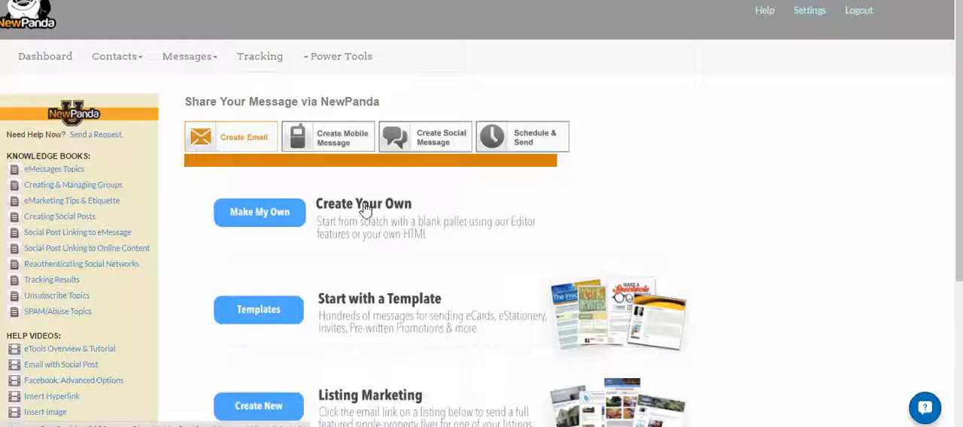
Start a new email from scratch using the create-your-own option.
left_click(243, 214)
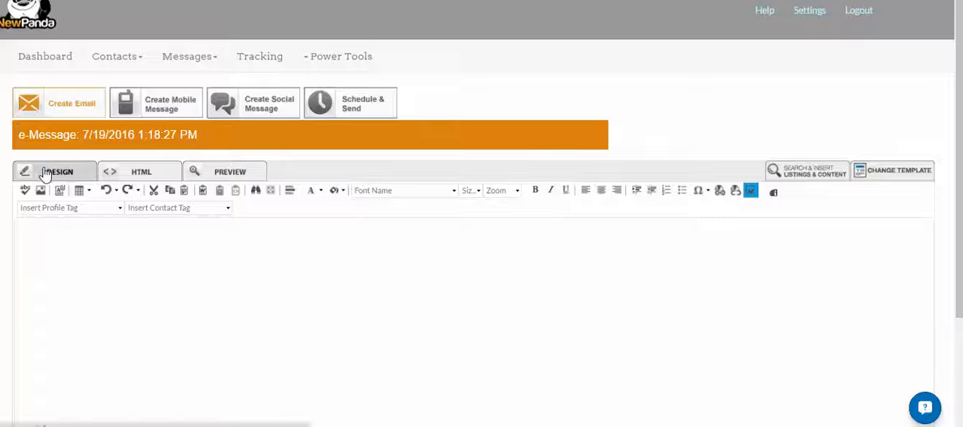
left_click(94, 314)
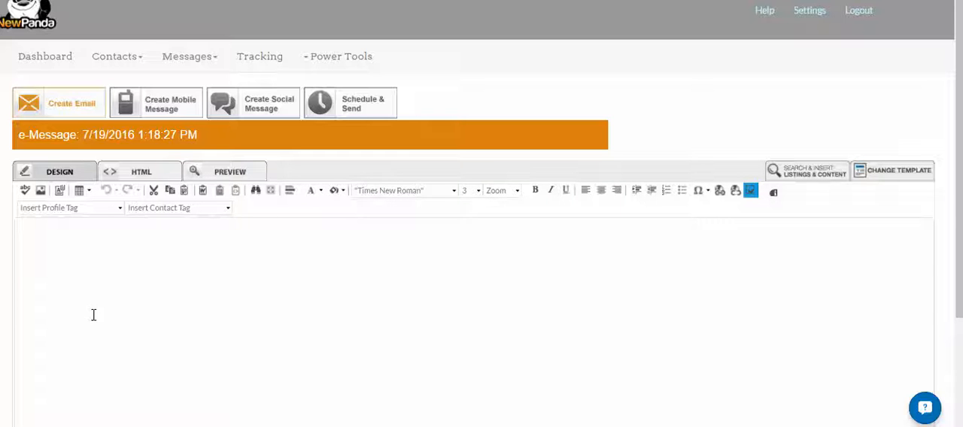
type("dasga")
left_click(131, 172)
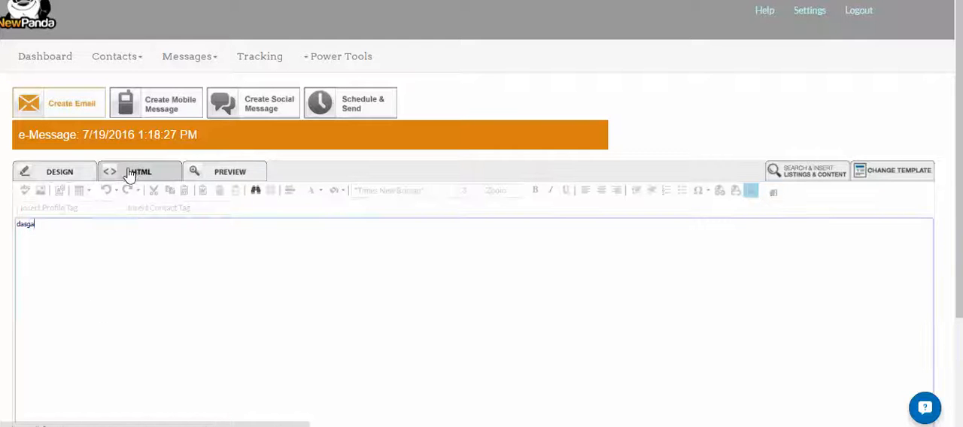
key("ctrl+a")
key("BackSpace")
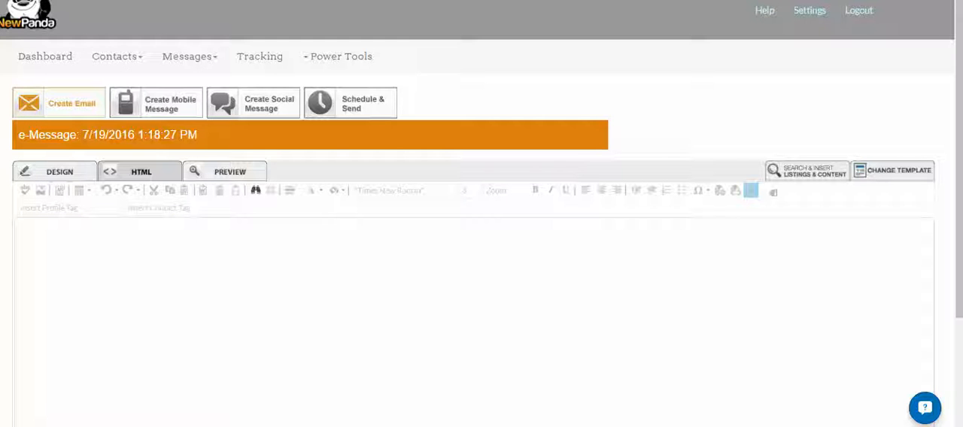
Paste the prepared HTML code into the message's HTML source and look over the rendered message in design view.
left_click(135, 173)
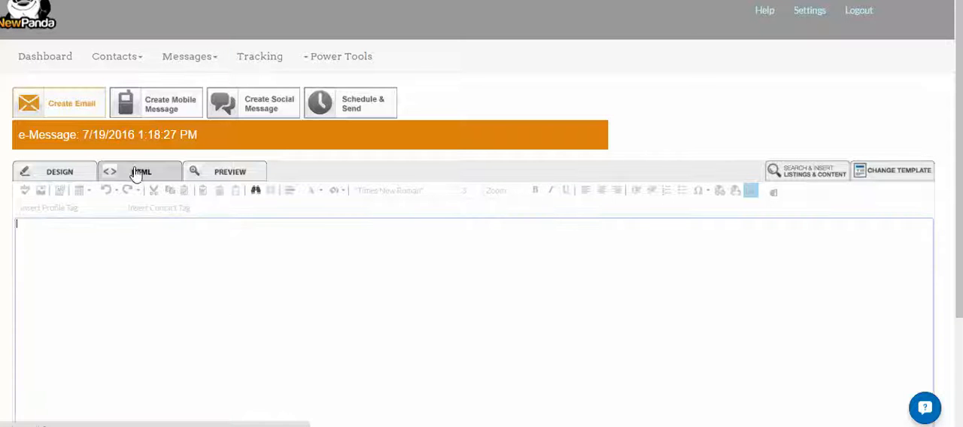
key("ctrl+v")
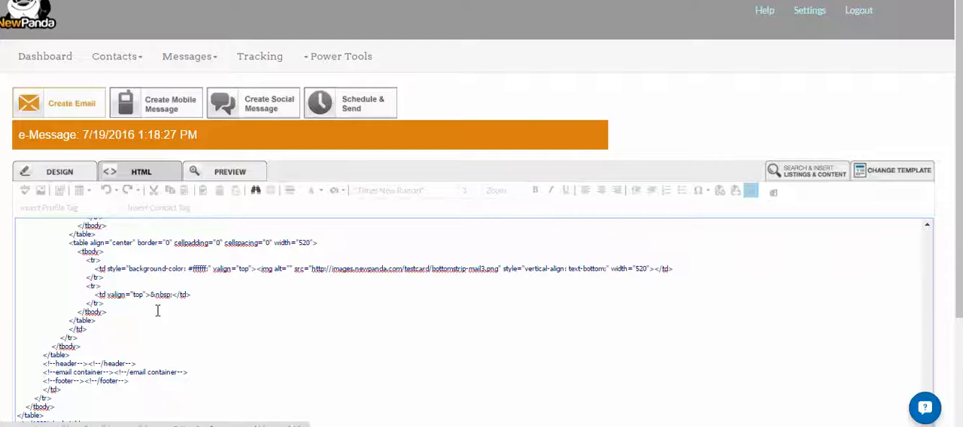
left_click(51, 180)
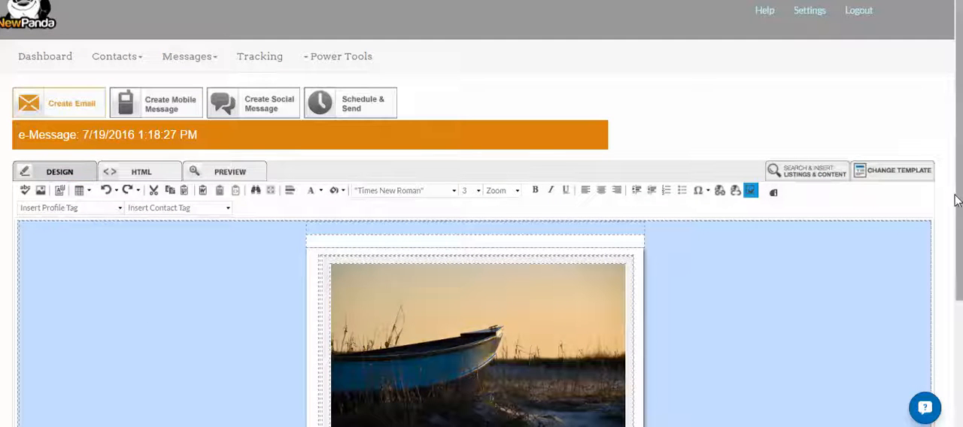
scroll(946, 248, "down", 3)
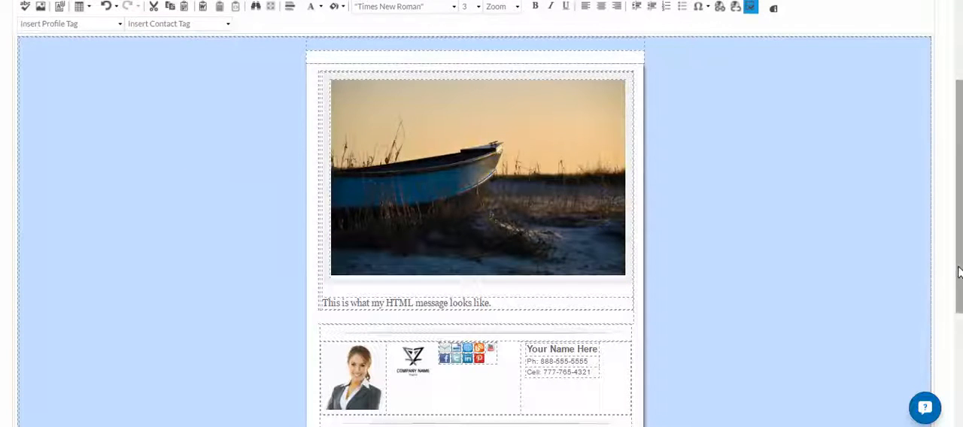
scroll(961, 231, "up", 3)
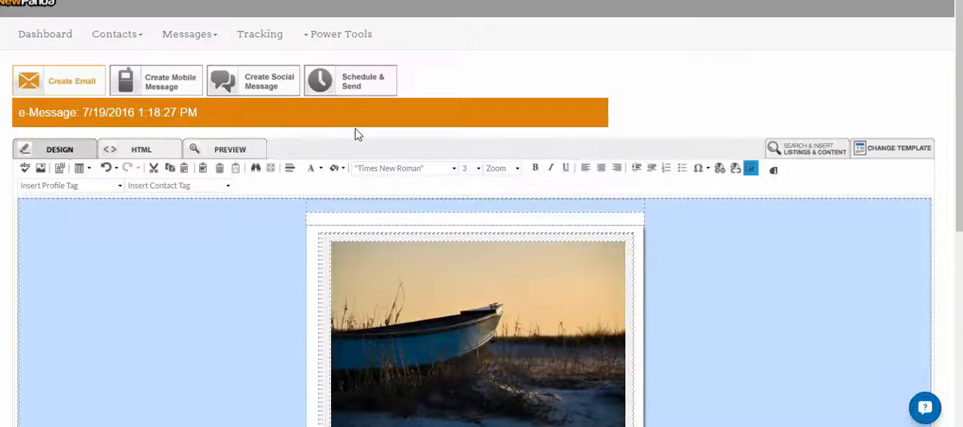
Preview the email as recipients would see it and close the preview window.
left_click(233, 152)
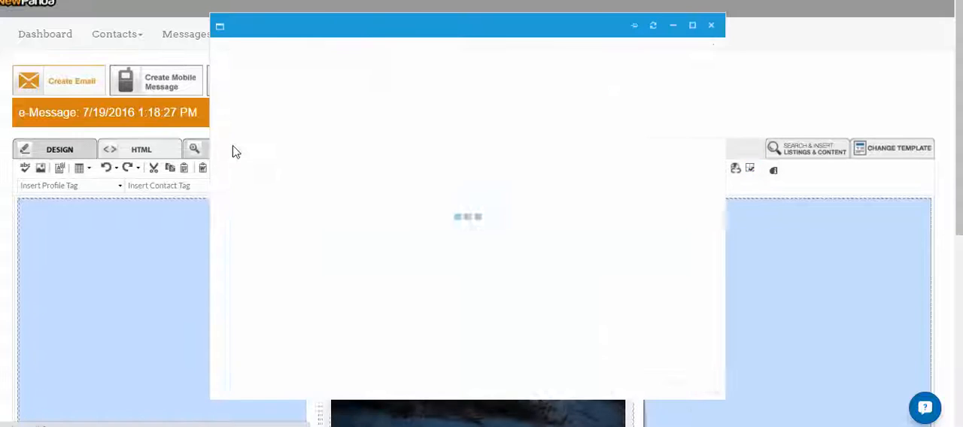
mouse_move(712, 113)
left_mouse_down()
mouse_move(721, 254)
mouse_move(751, 142)
mouse_move(740, 313)
mouse_move(738, 107)
left_mouse_up()
left_click(242, 124)
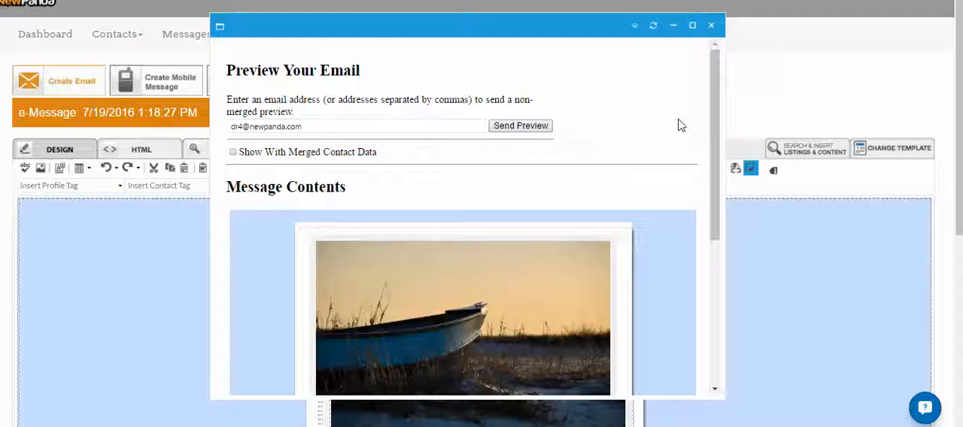
left_click(712, 26)
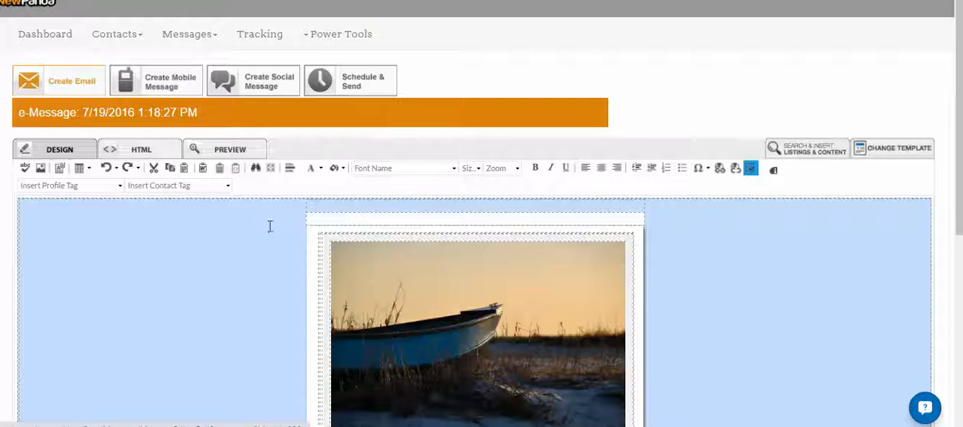
Delete all the code from the message's HTML source.
left_click(148, 150)
key("ctrl+a")
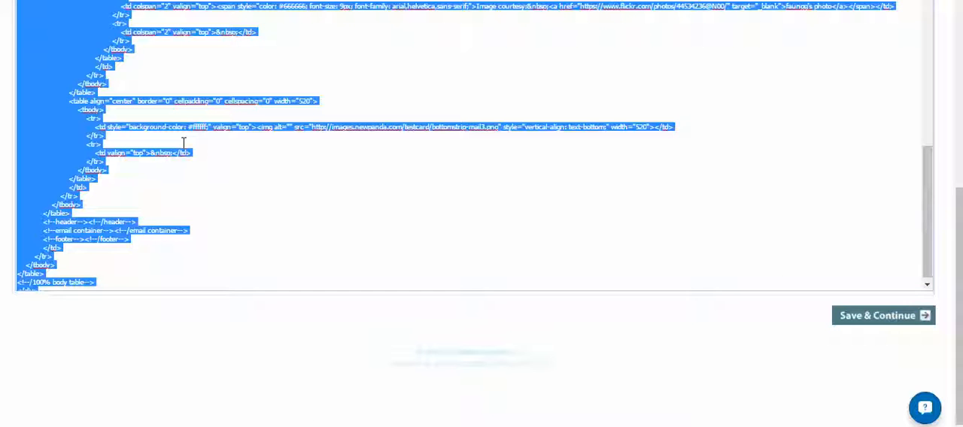
key("Delete")
In design view, paste the sentence "This is the text that we're using for our Design My Own email message.".
left_click(39, 156)
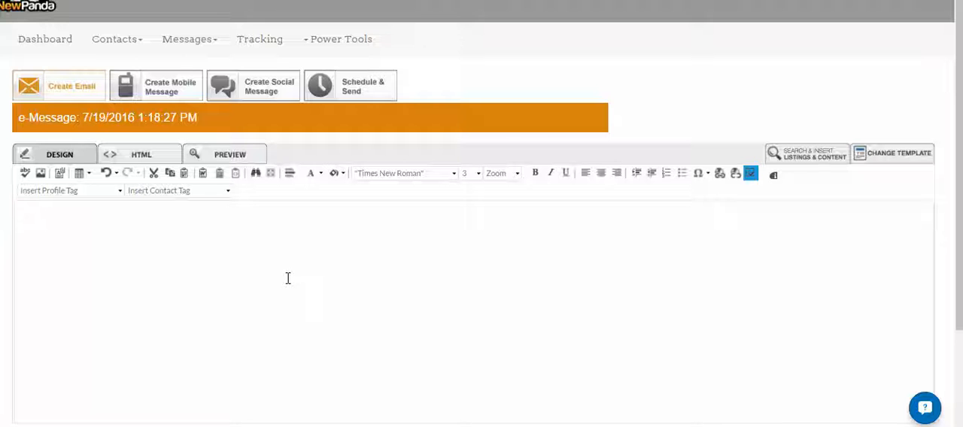
type("This is the text that we're using for our Design My Own email message.")
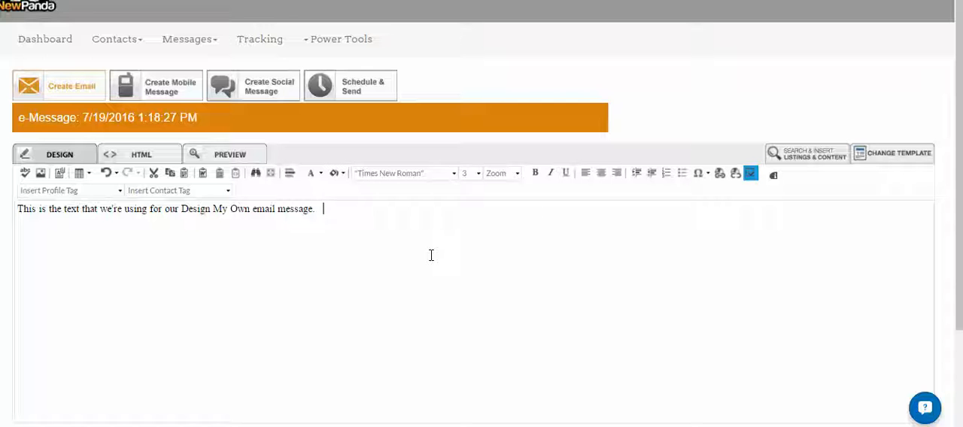
Format the words "Own email message." as bold Tahoma, size 5, in red.
left_click_drag(340, 218, 230, 213)
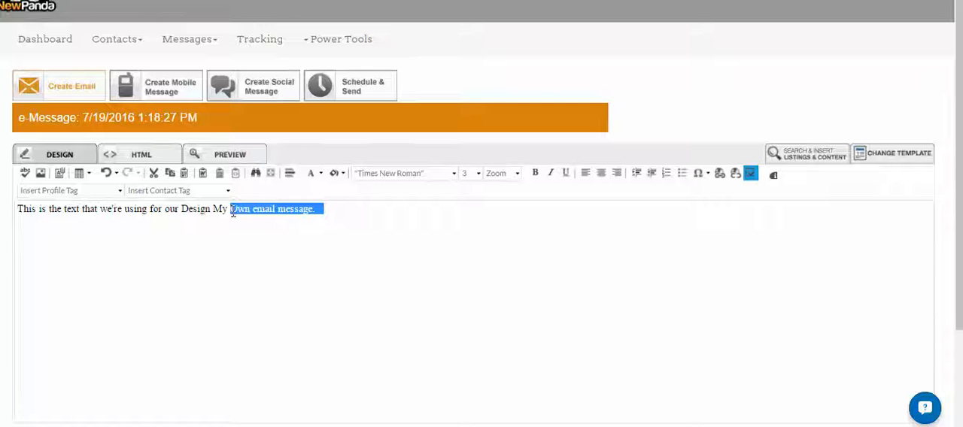
left_click(535, 175)
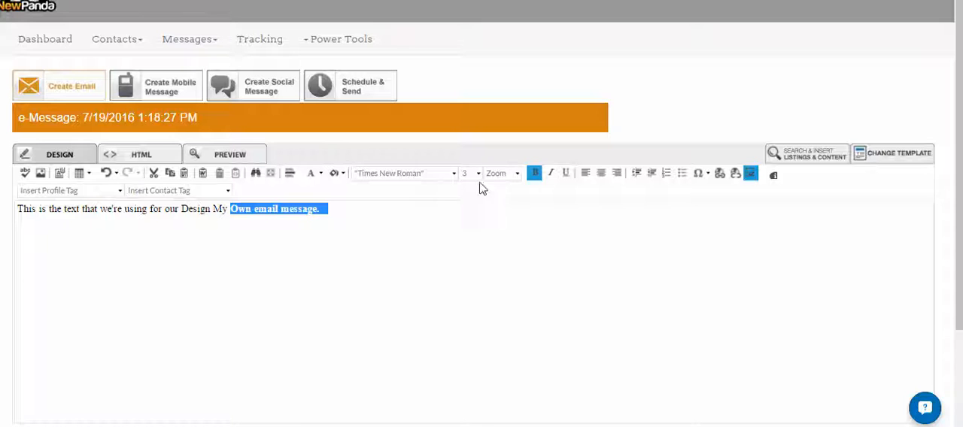
left_click(452, 174)
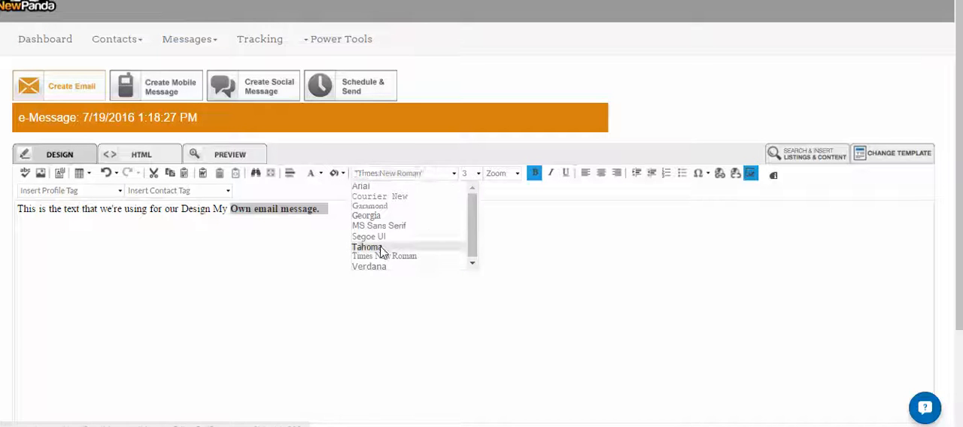
left_click(382, 249)
left_click(479, 174)
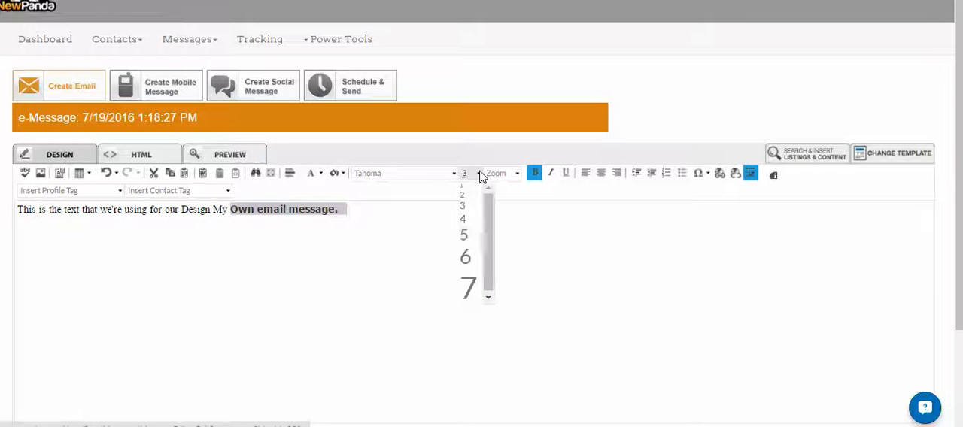
left_click(465, 235)
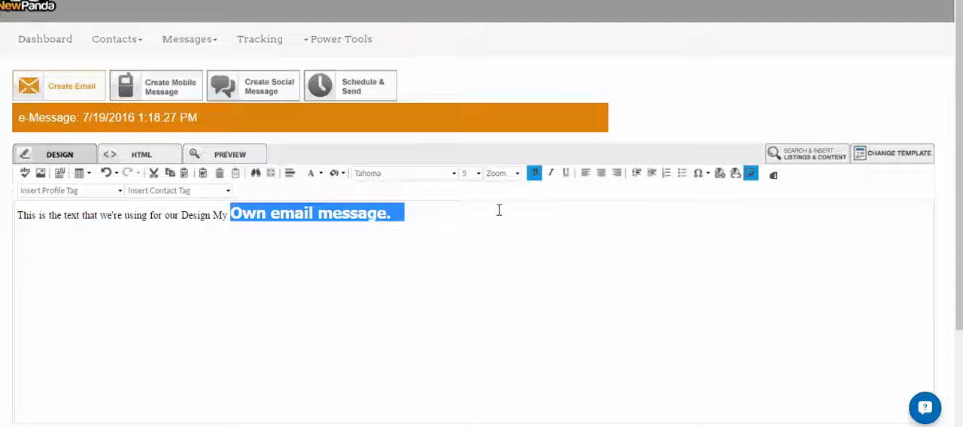
left_click(321, 174)
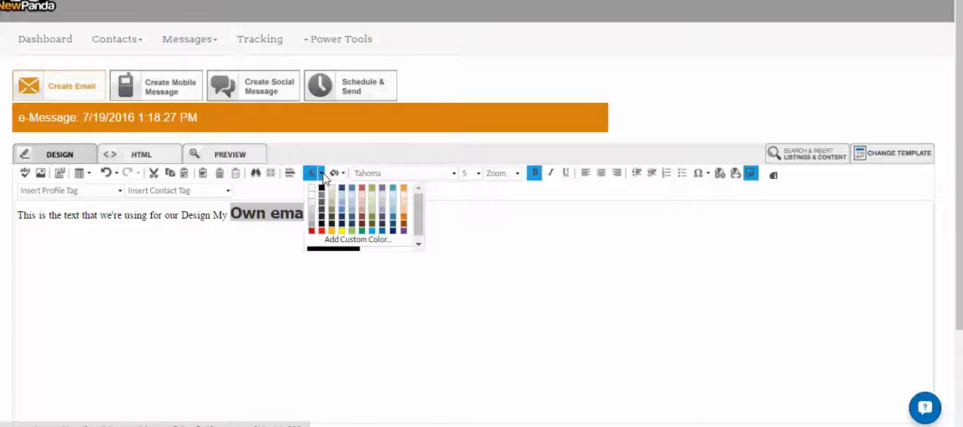
left_click(320, 232)
left_click(379, 268)
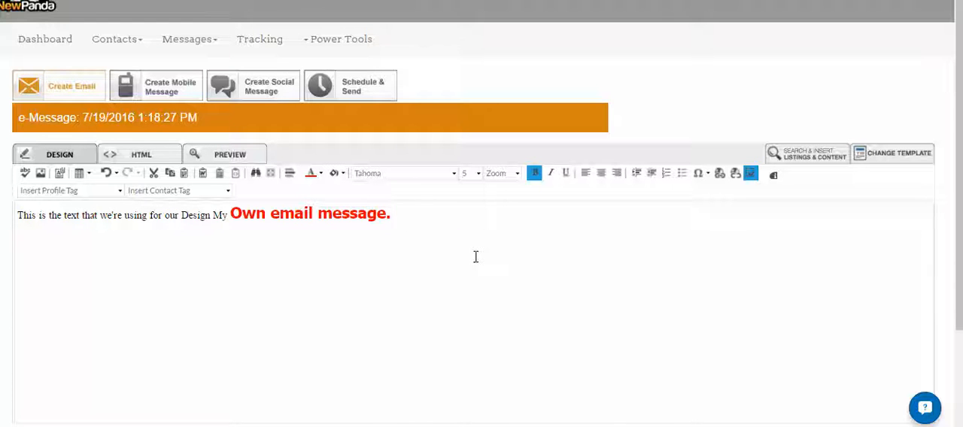
Insert the stored image RainForest.jpg on a new line below the sentence.
key("Return")
left_click(37, 174)
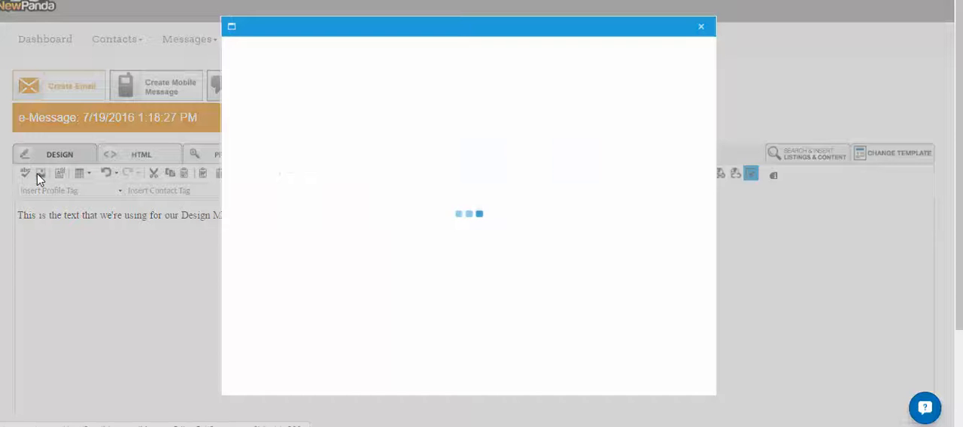
left_click(442, 93)
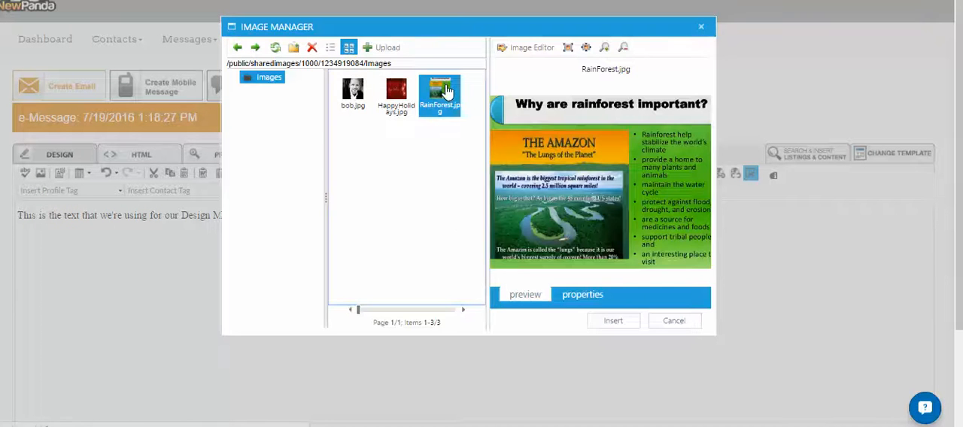
left_click(612, 321)
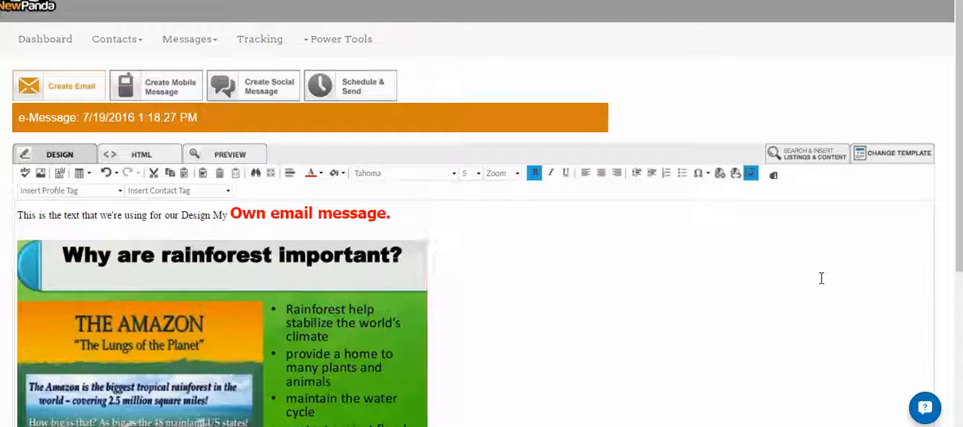
Replace the sentence above the image with "This is an important article on why rain forests are important.".
scroll(954, 316, "down", 2)
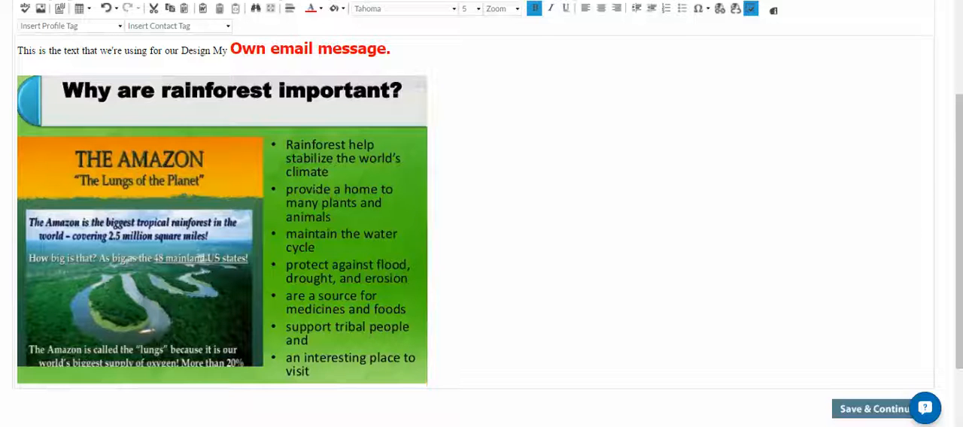
left_click(416, 48)
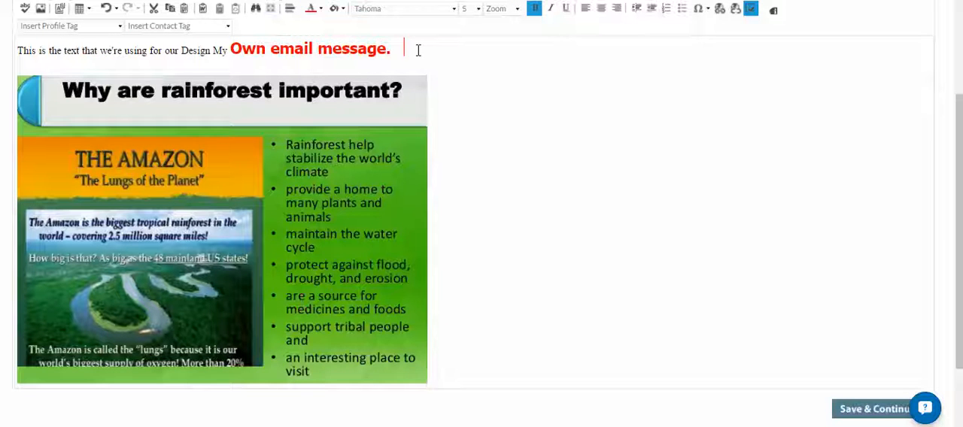
triple_click(37, 57)
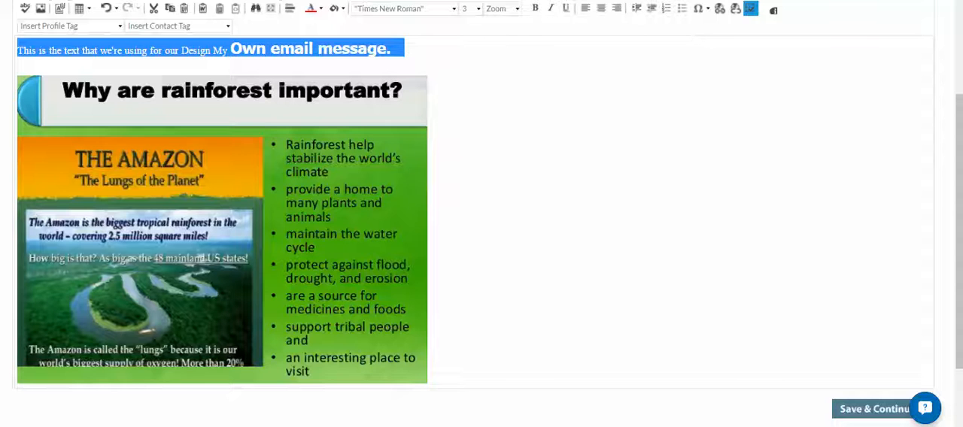
type("This is an im")
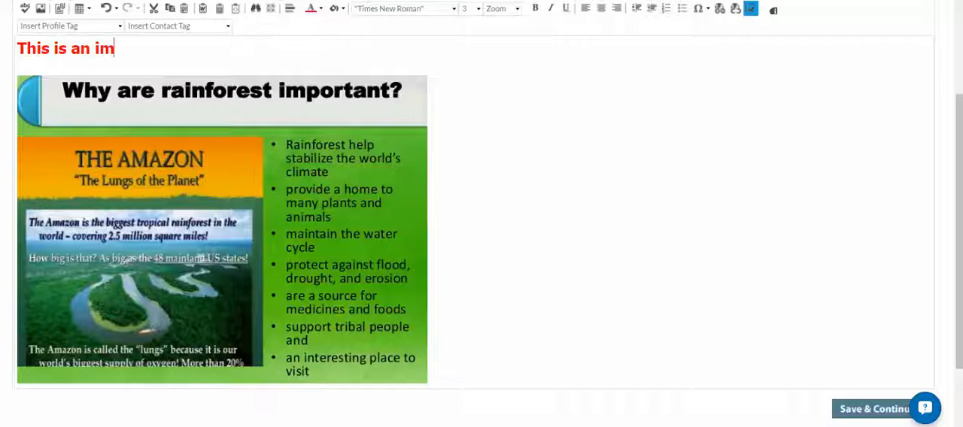
type("portant article on wh")
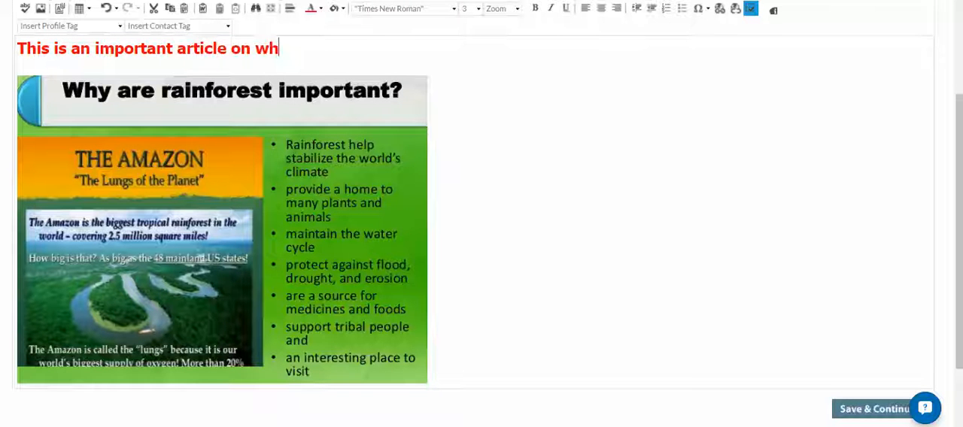
type("y rain forests a")
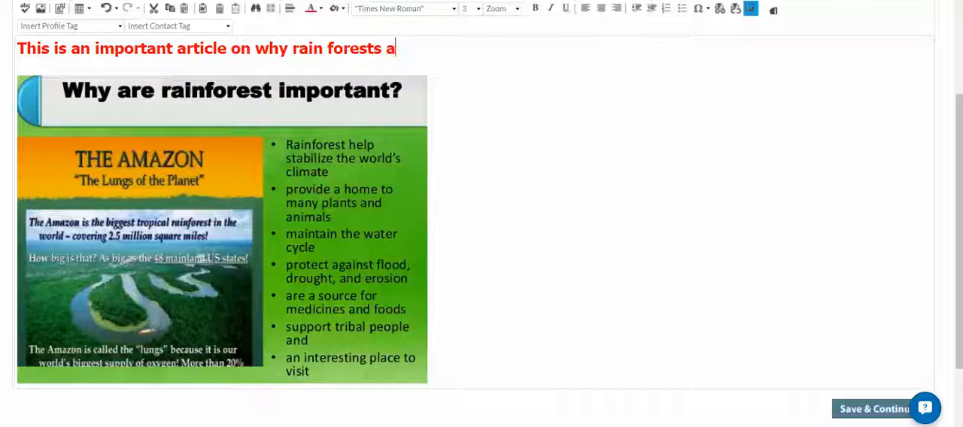
type("re important.")
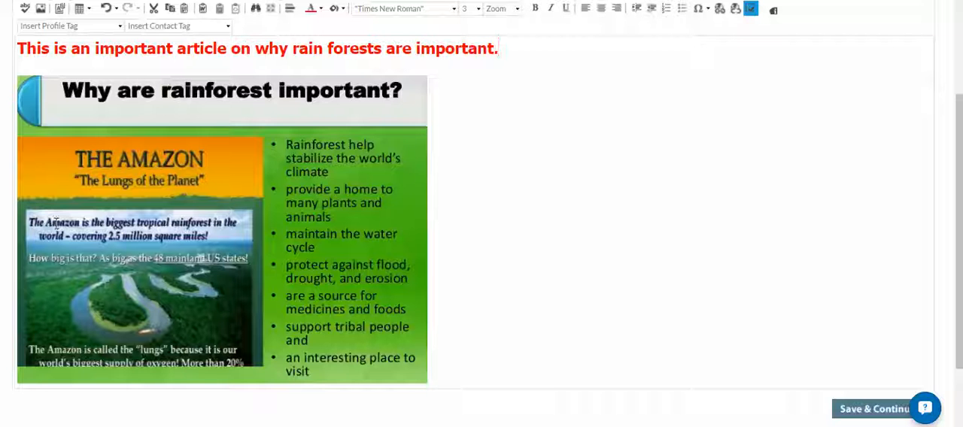
Change the text colour of the sentence above the rainforest image to black.
key("shift+Home")
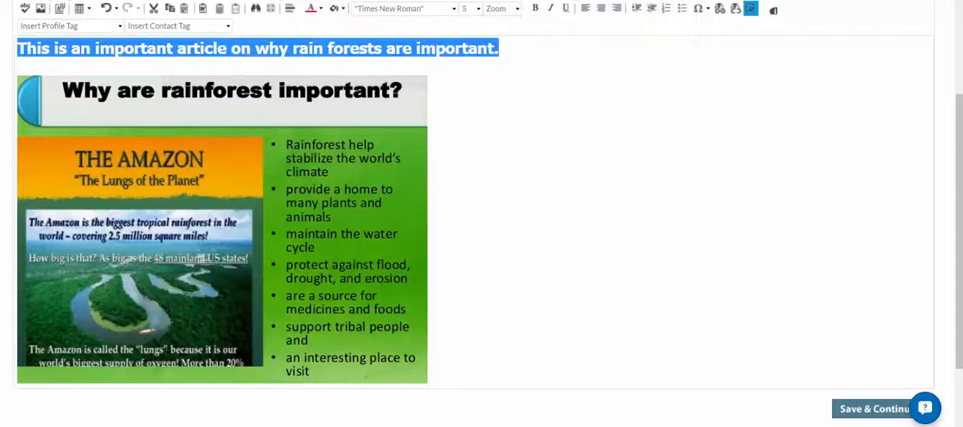
scroll(925, 189, "up", 1)
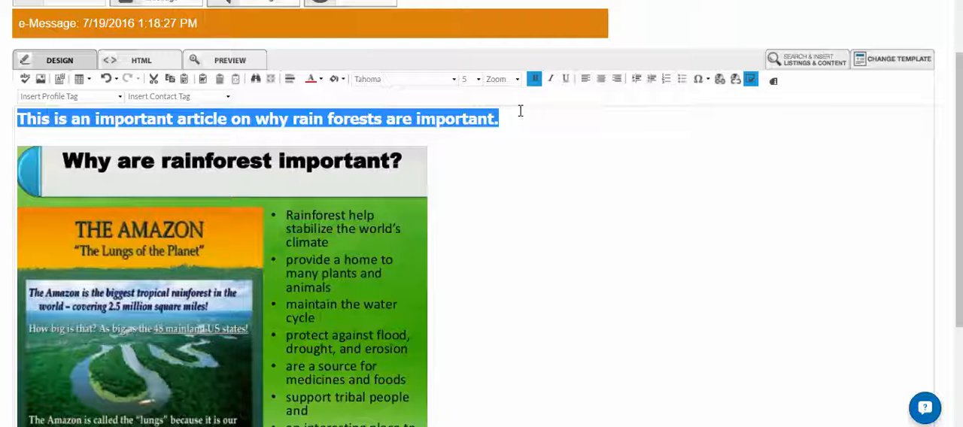
left_click(321, 79)
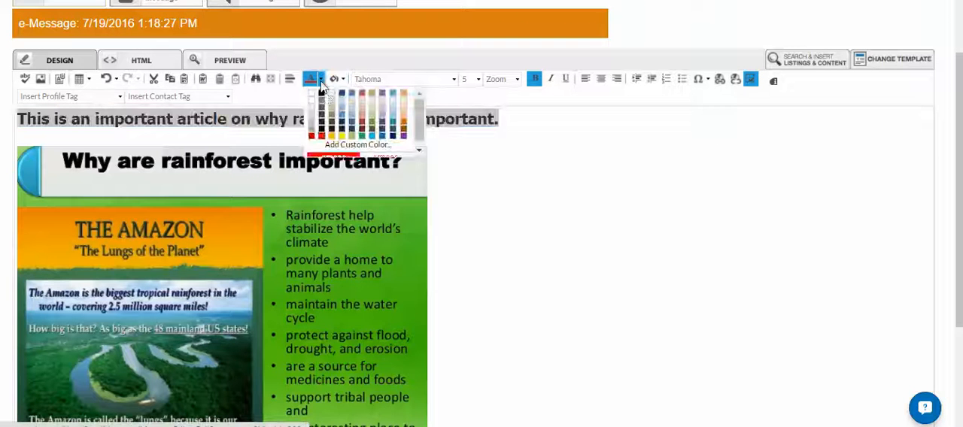
left_click(324, 94)
left_click(568, 209)
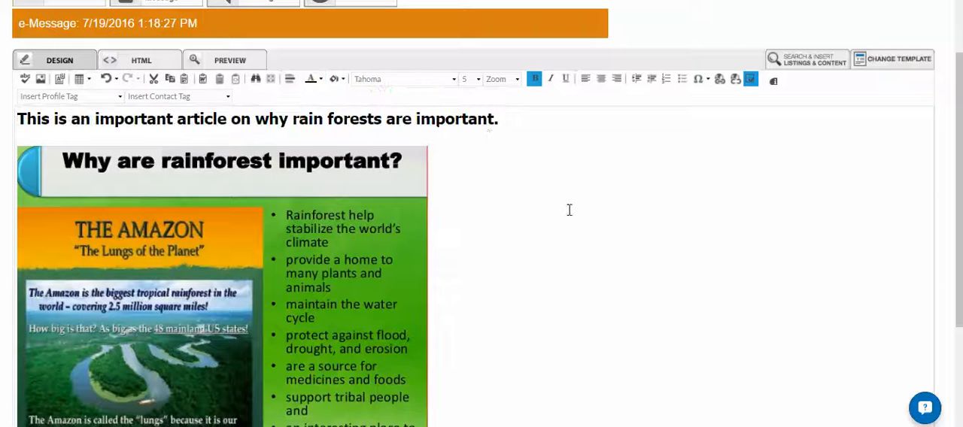
Remove the bold formatting from the sentence above the rainforest image.
left_click(519, 129)
key("shift+Home")
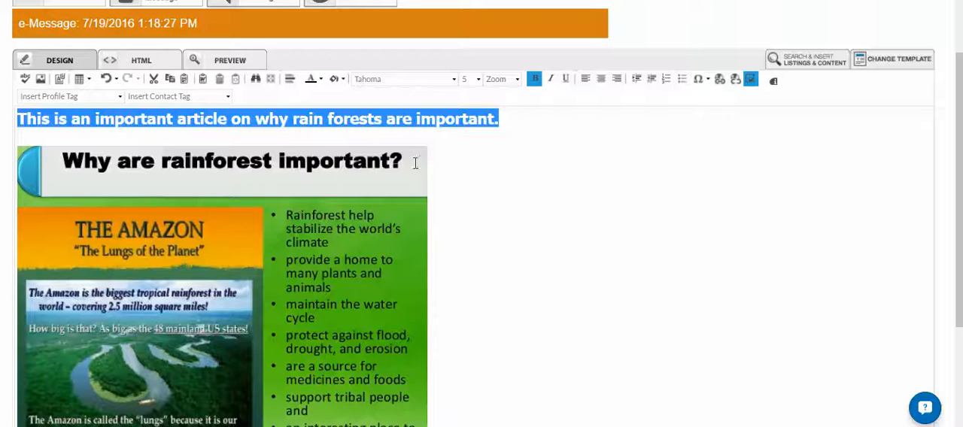
left_click(535, 79)
left_click(574, 206)
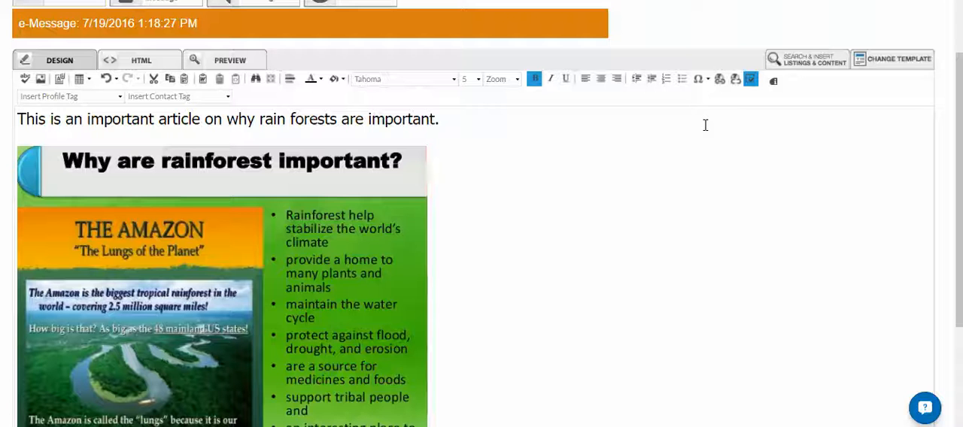
Preview the email message with its image, and close the preview without sending it.
left_click(226, 60)
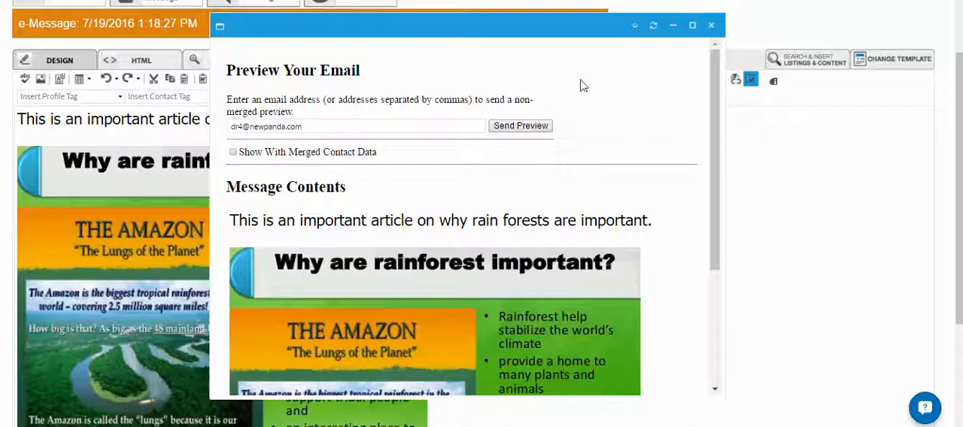
left_click(258, 130)
left_click_drag(711, 152, 712, 32)
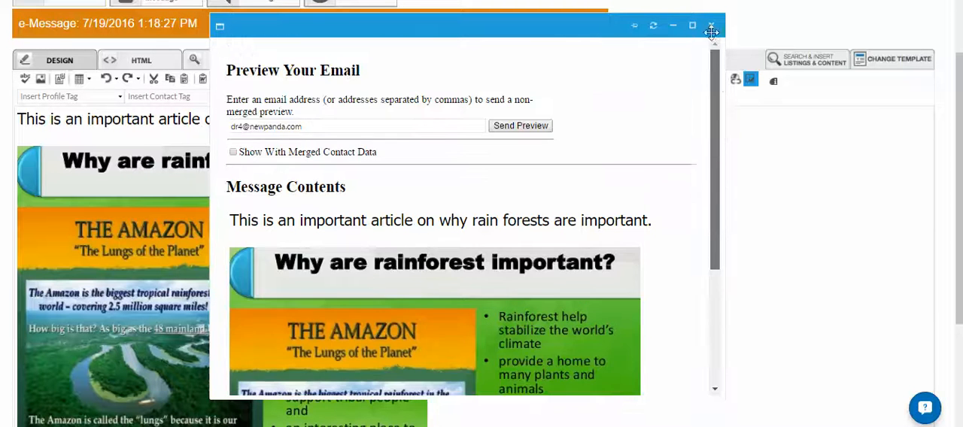
left_click(712, 26)
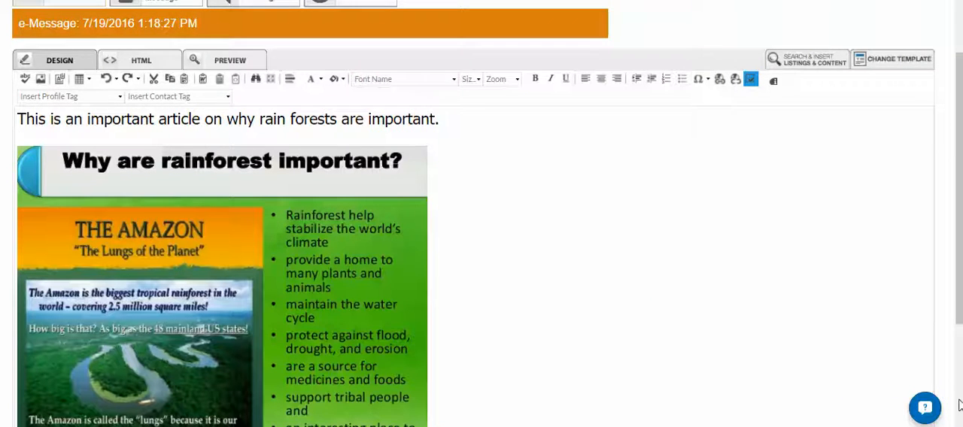
Save the message and continue to its email details and recipients.
scroll(952, 376, "down", 5)
left_click(888, 322)
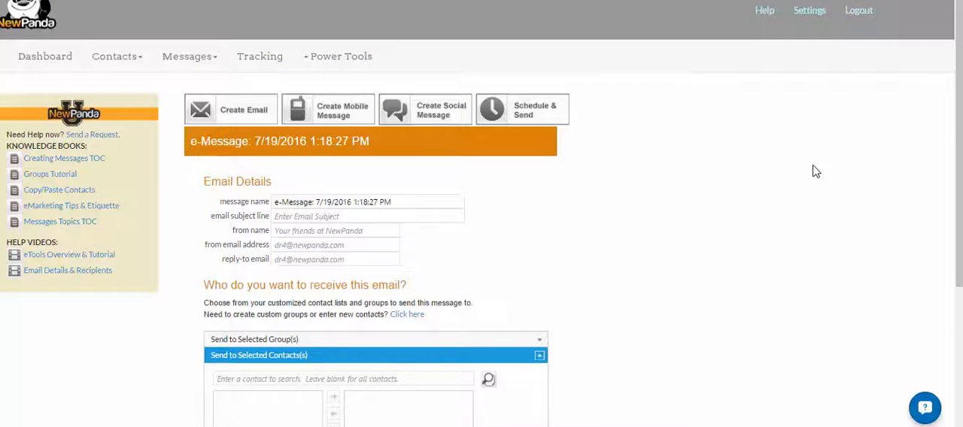
Go back to the message editor and return to the email details by saving, twice in a row.
left_click(233, 113)
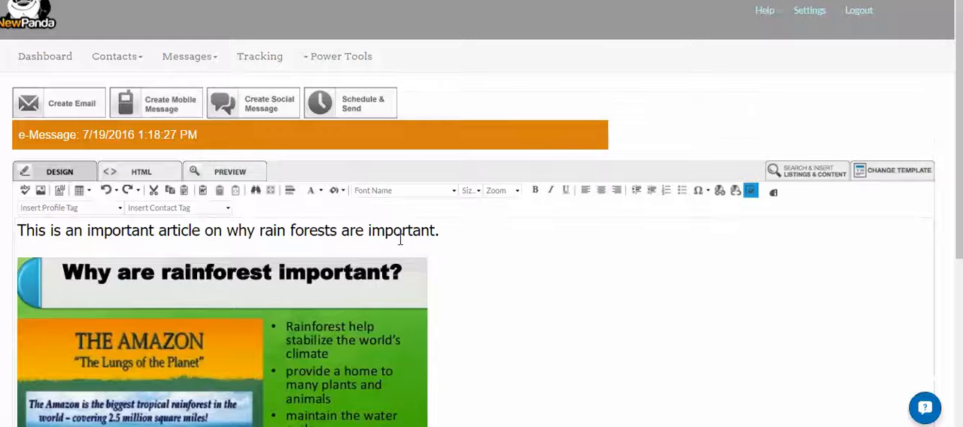
scroll(959, 95, "down", 3)
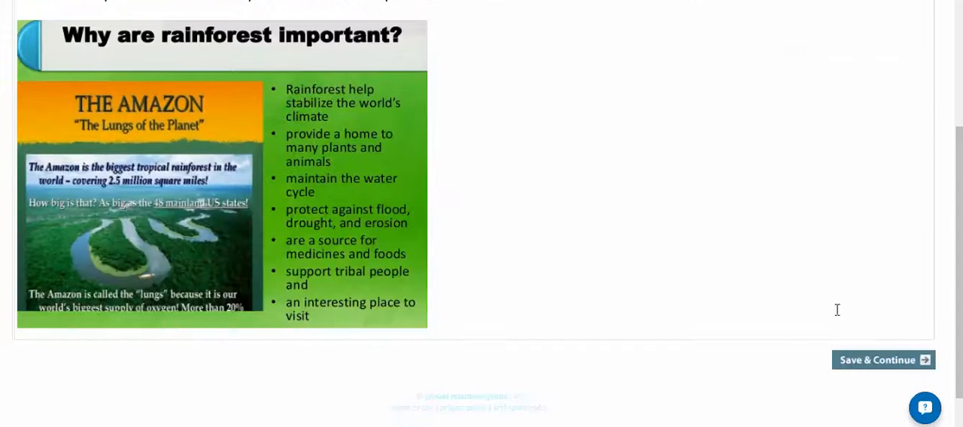
left_click(854, 372)
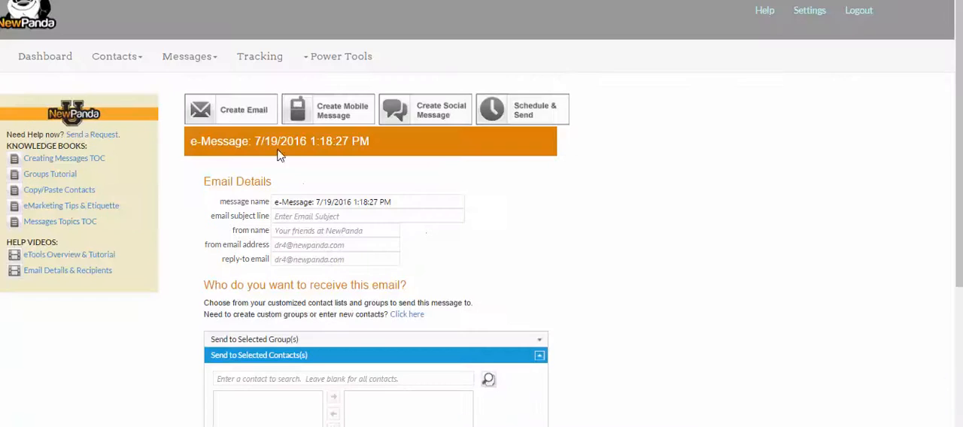
left_click(243, 110)
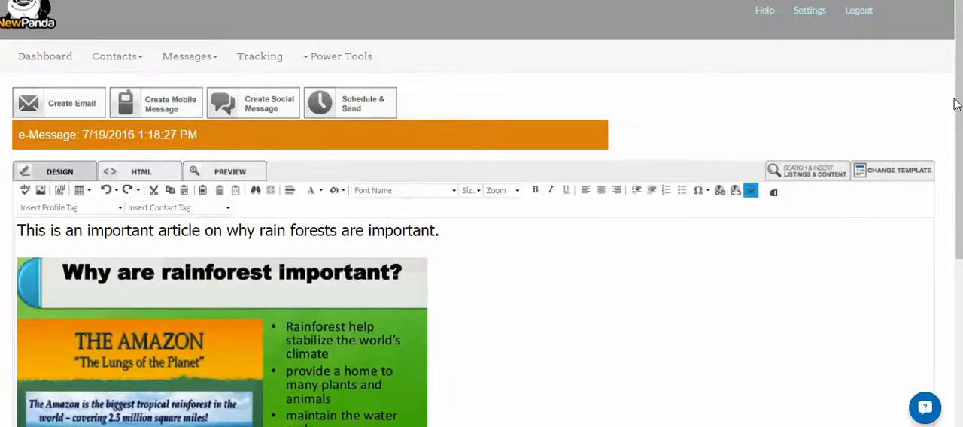
left_click_drag(956, 106, 912, 258)
left_click(877, 323)
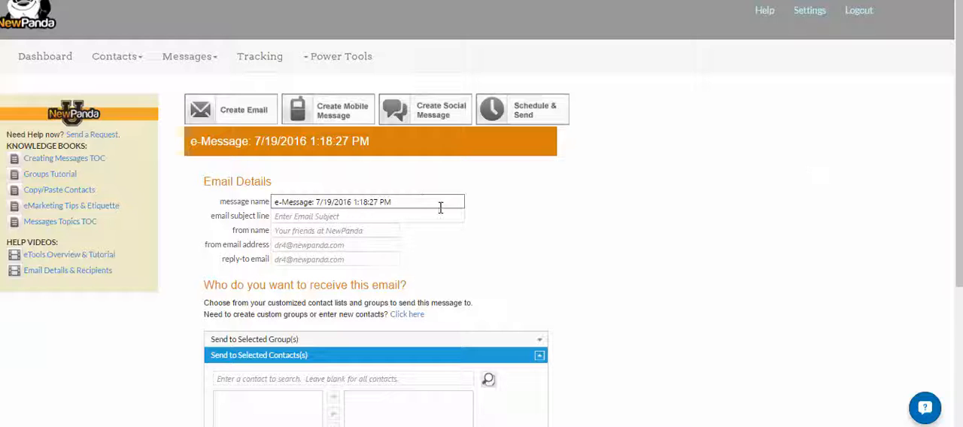
Name the message "Summer Specials July 2016" and set the email subject line to "Special Summer Savings For You".
left_click_drag(422, 201, 139, 197)
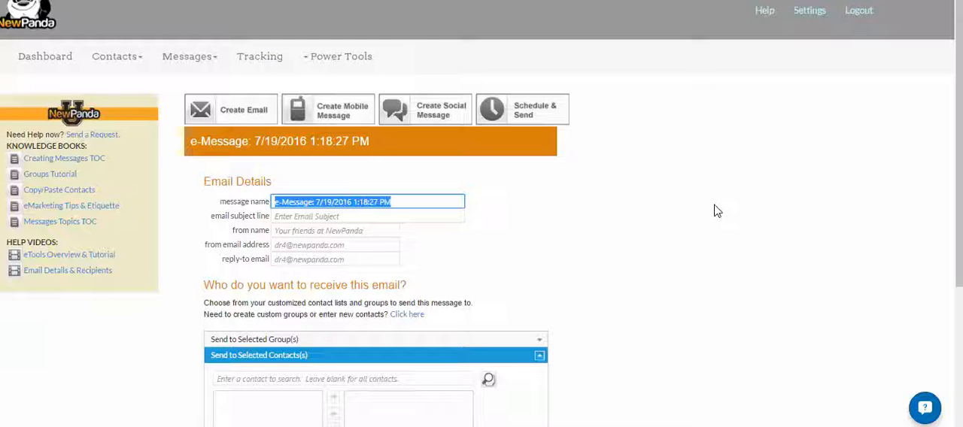
type("Summer Specials July 2016")
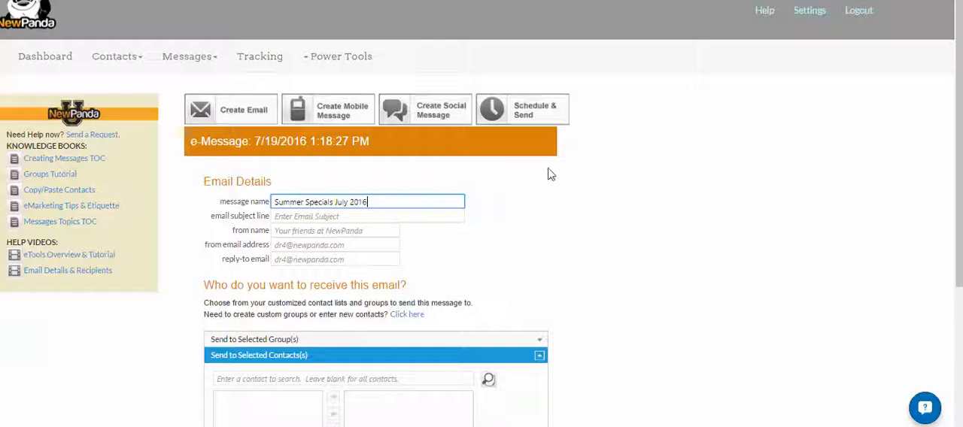
left_click(386, 215)
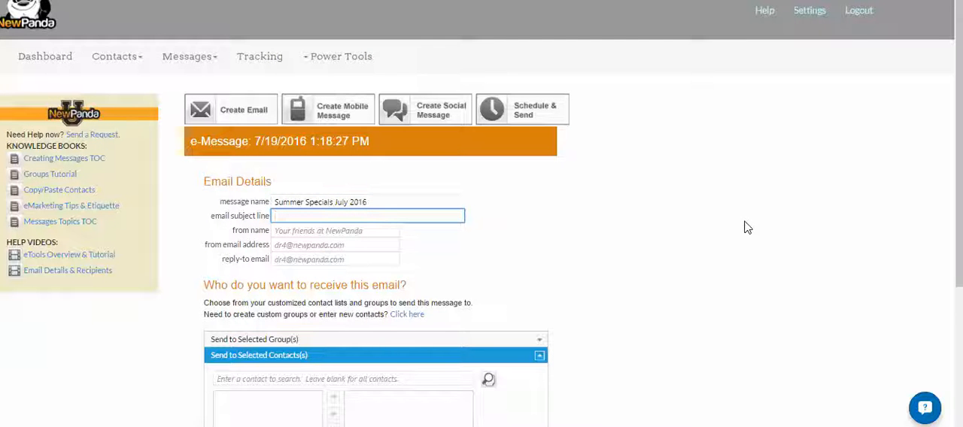
type("Special Summer Savings For You")
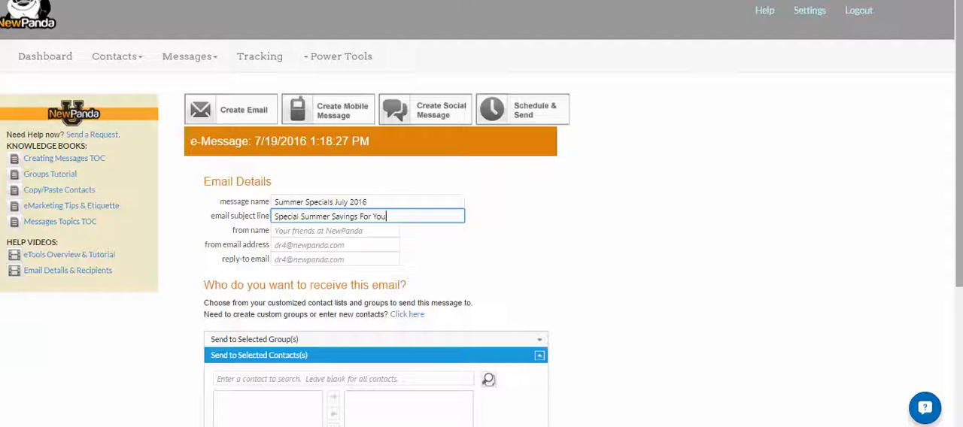
Review the from name, from email address and reply-to email fields without entering anything.
scroll(959, 196, "down", 1)
left_click(295, 146)
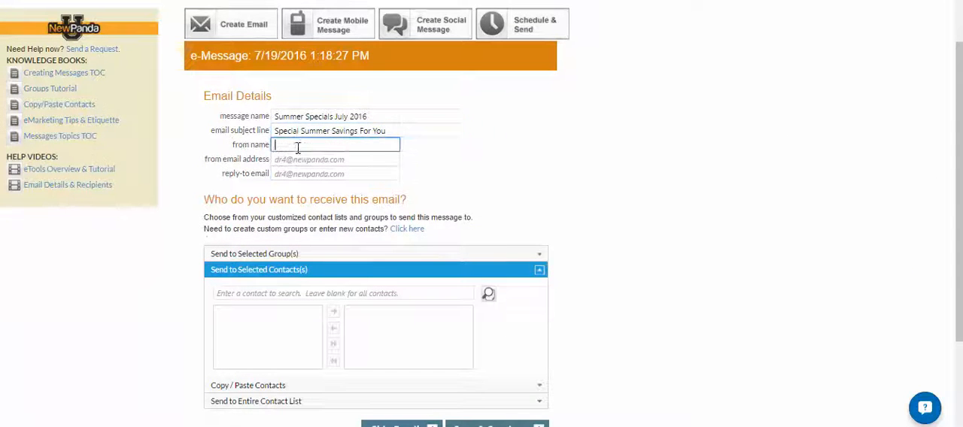
left_click(325, 160)
left_click(328, 171)
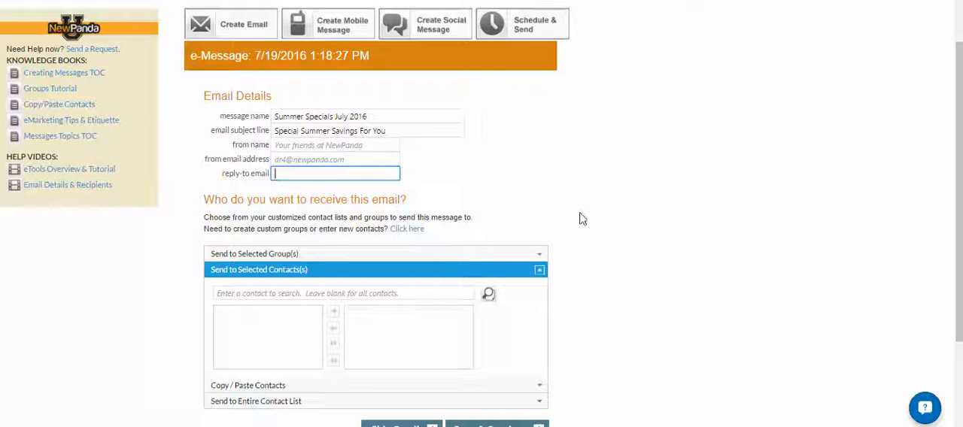
Expand the option for sending to selected groups and add the April group as a recipient.
scroll(955, 150, "down", 1)
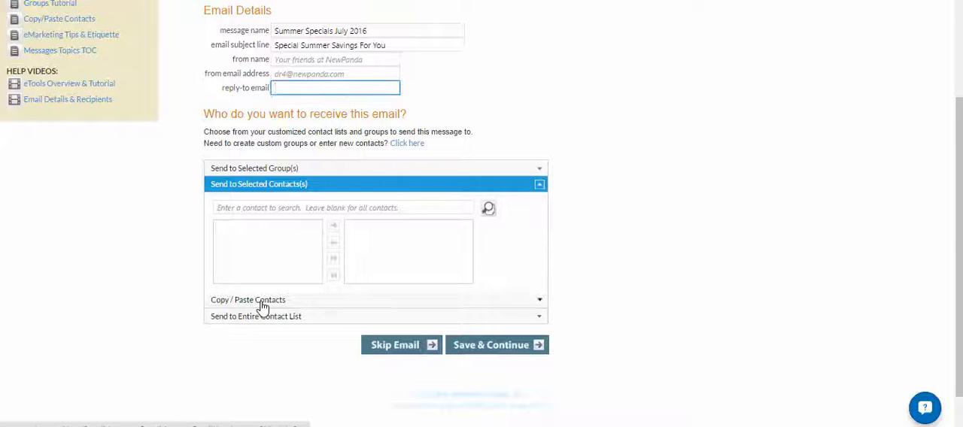
left_click(284, 170)
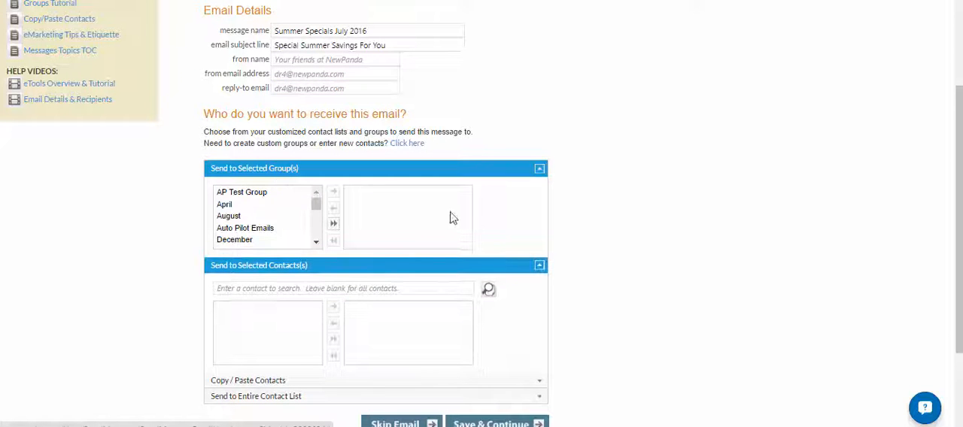
left_click(226, 205)
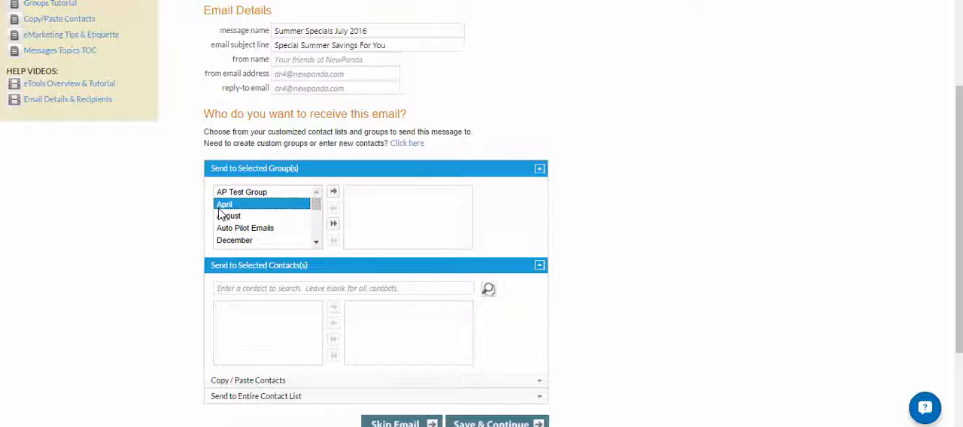
left_click(333, 193)
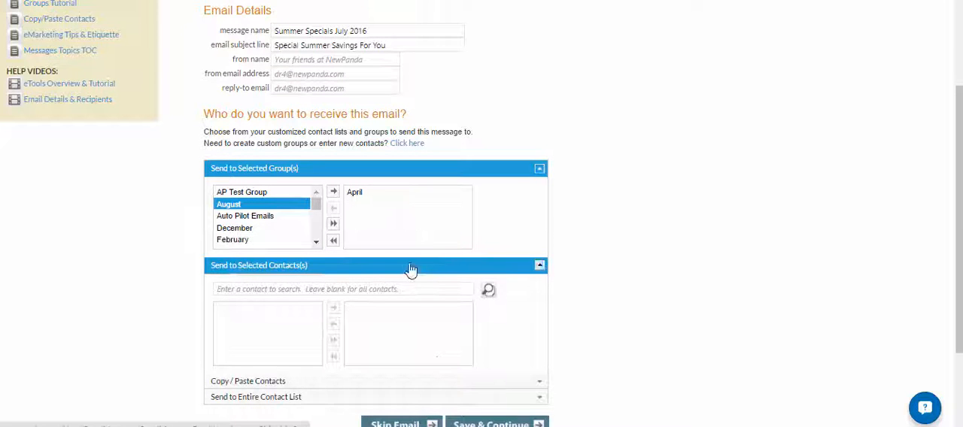
Add the December and Holiday Emails groups to the recipients, and take December back out.
left_click(242, 230)
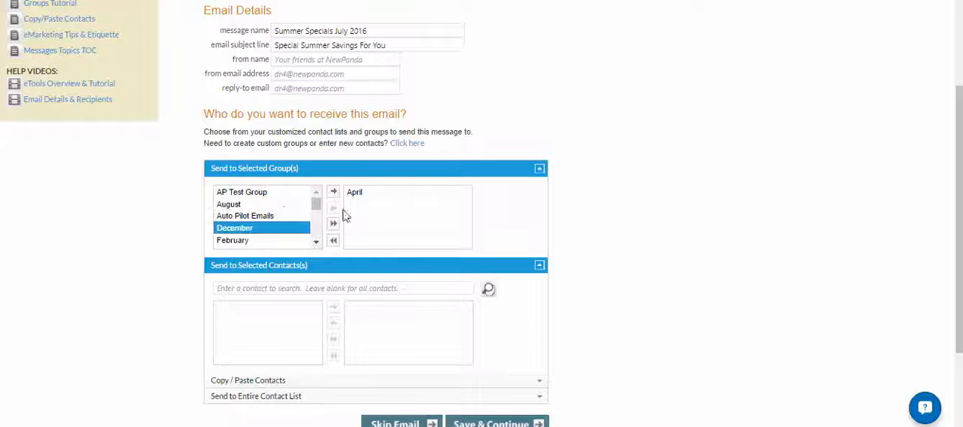
left_click(334, 193)
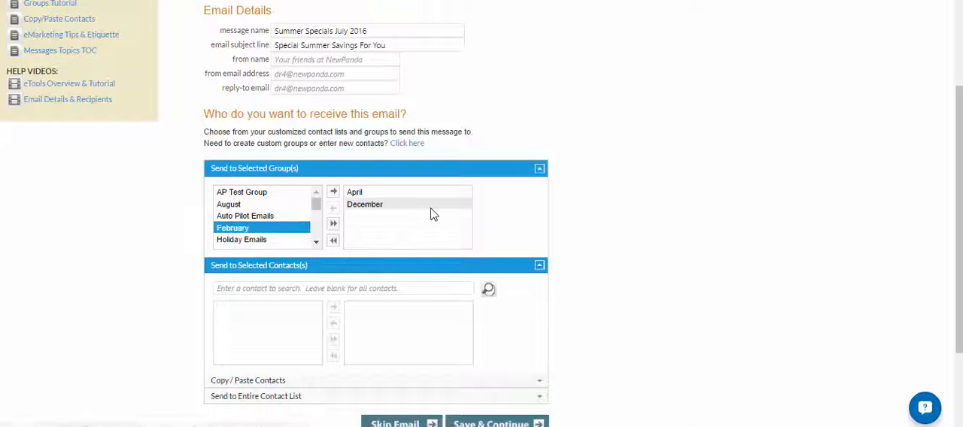
left_click(254, 241)
left_click(333, 192)
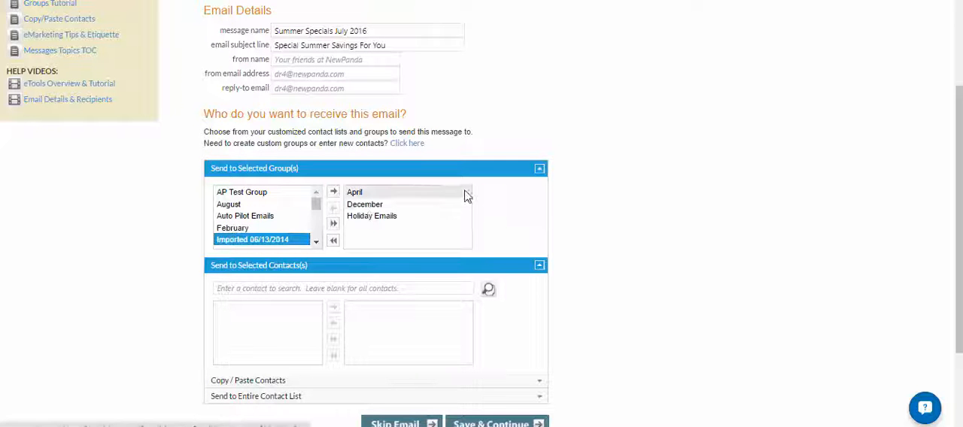
left_click(366, 203)
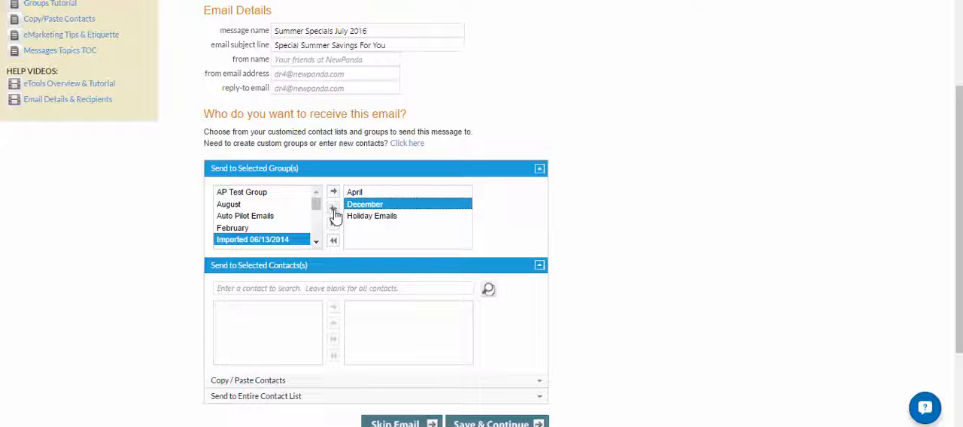
left_click(334, 211)
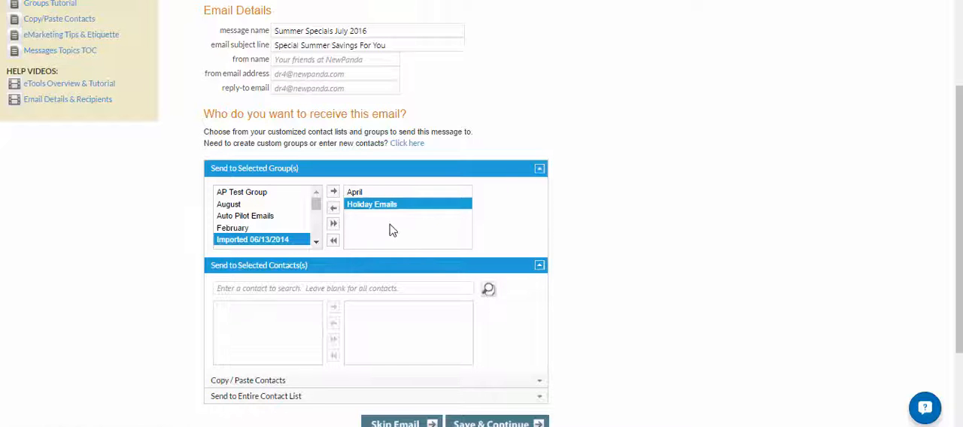
Move all groups into the recipient list and back out, and re-add only the April group.
left_click(335, 226)
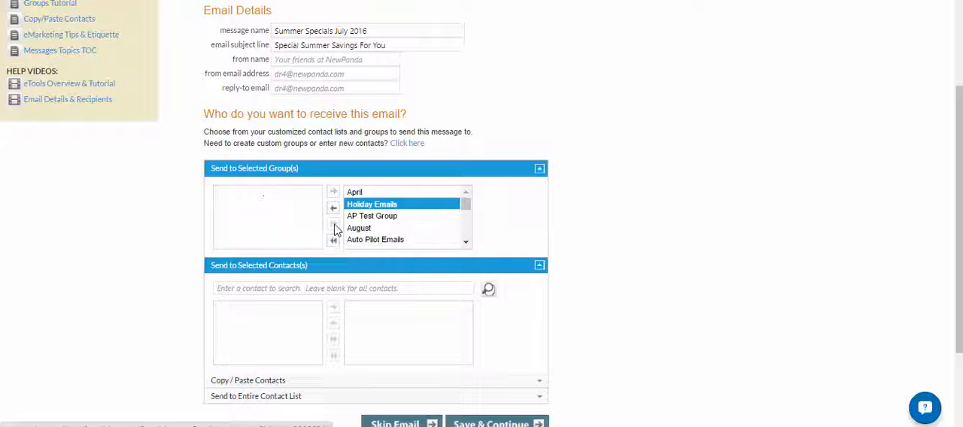
left_click(333, 240)
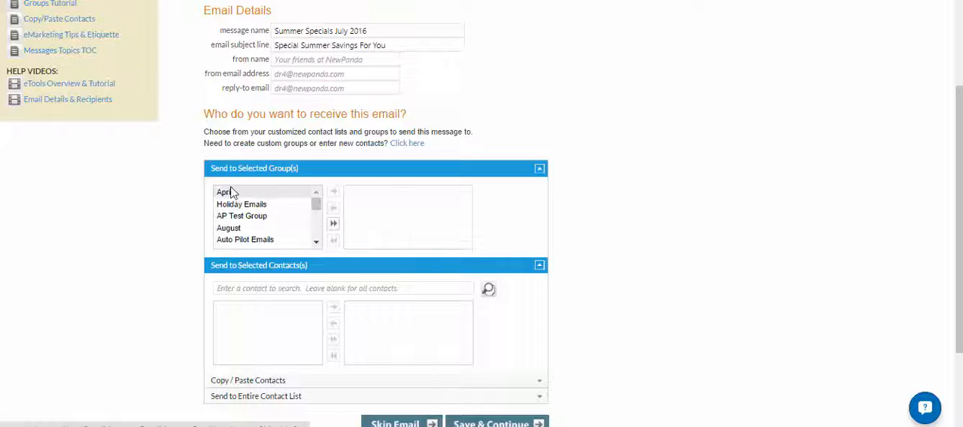
left_click(226, 192)
left_click(333, 193)
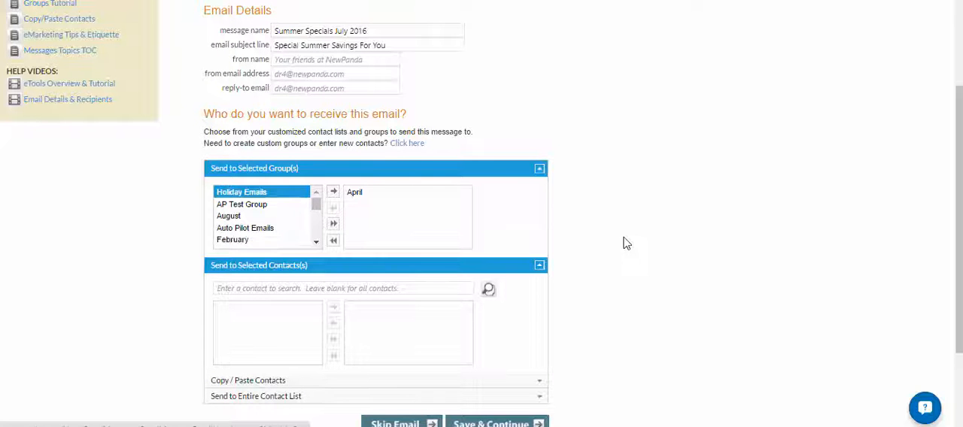
Search the contacts by last name and add the matching contact to the selected recipients.
scroll(922, 181, "down", 2)
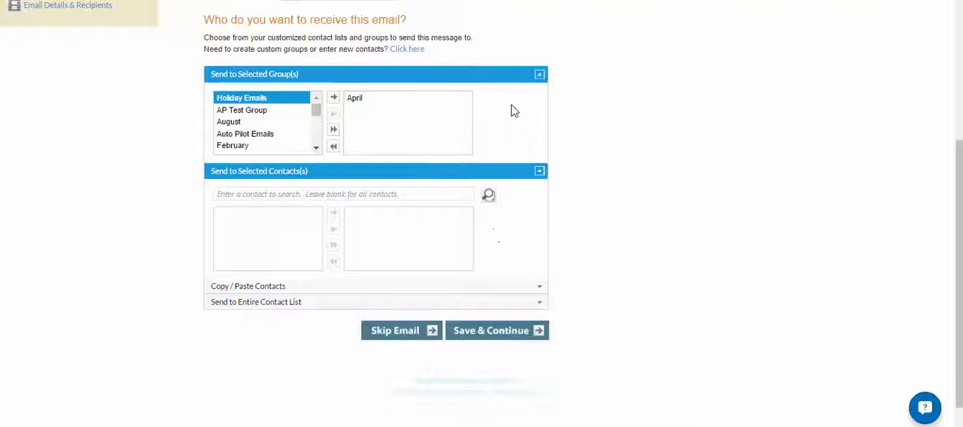
left_click(246, 195)
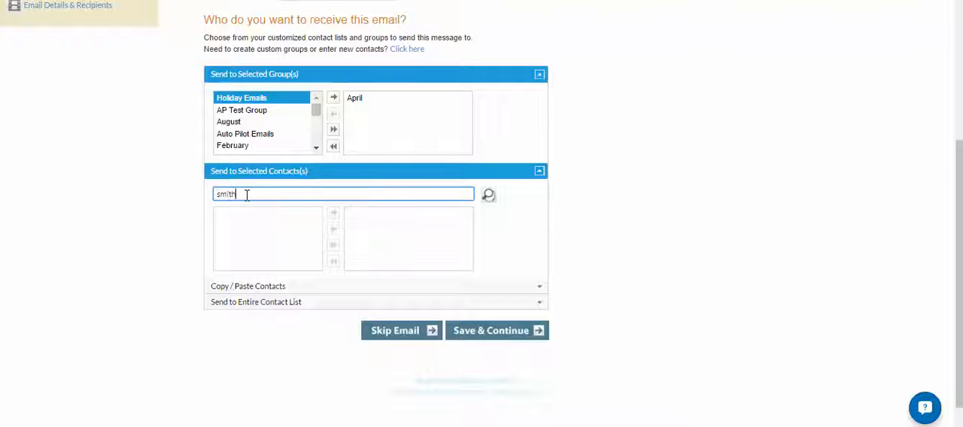
left_click(487, 195)
left_click(238, 216)
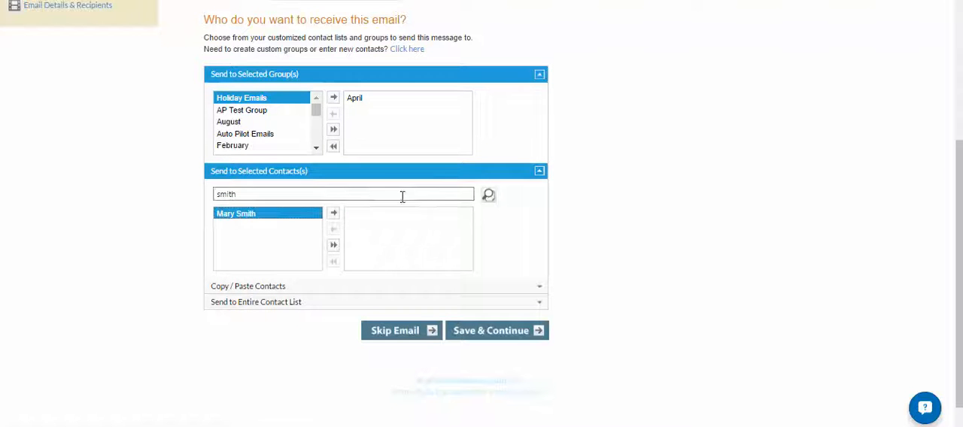
left_click(333, 216)
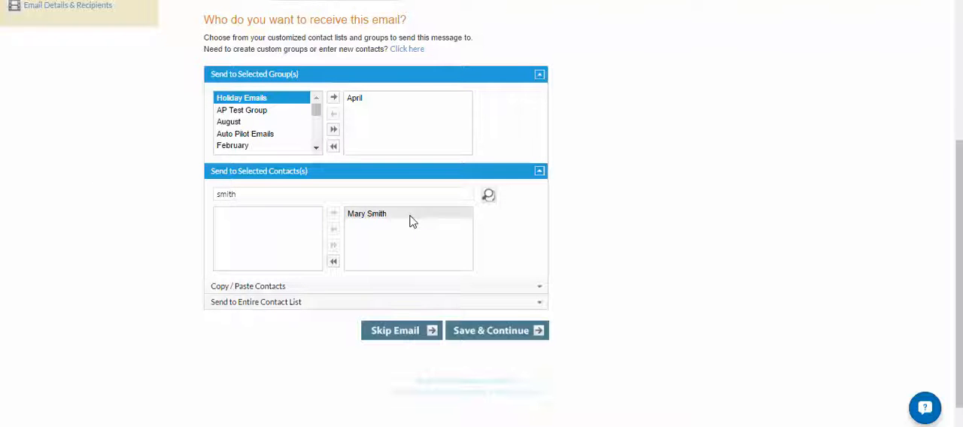
Search the contacts for "a" and add the first listed contact to the selected recipients.
left_click(256, 197)
key("ctrl+a")
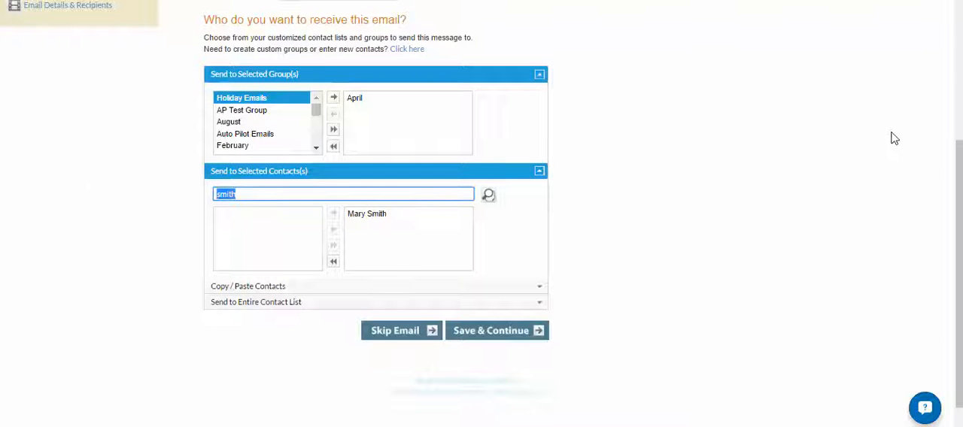
type("a")
left_click(492, 200)
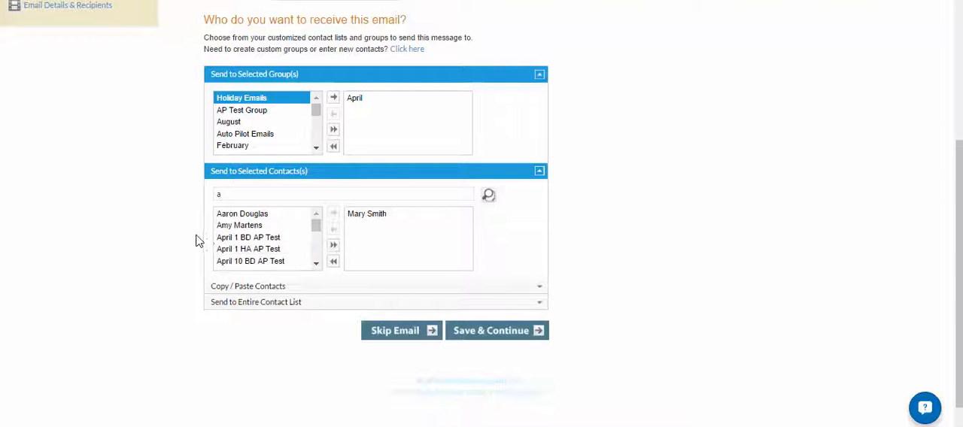
left_click(250, 214)
left_click(334, 215)
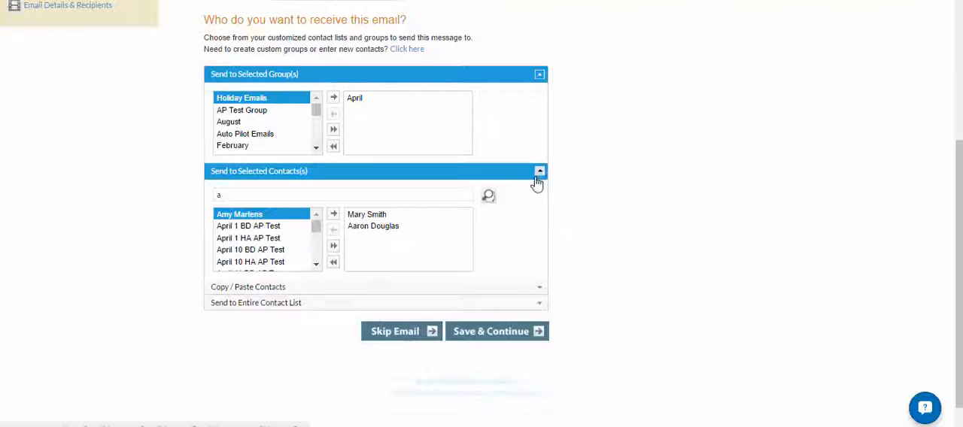
Expand the Copy / Paste Contacts option and enter one recipient's email address in its text box.
left_click(539, 287)
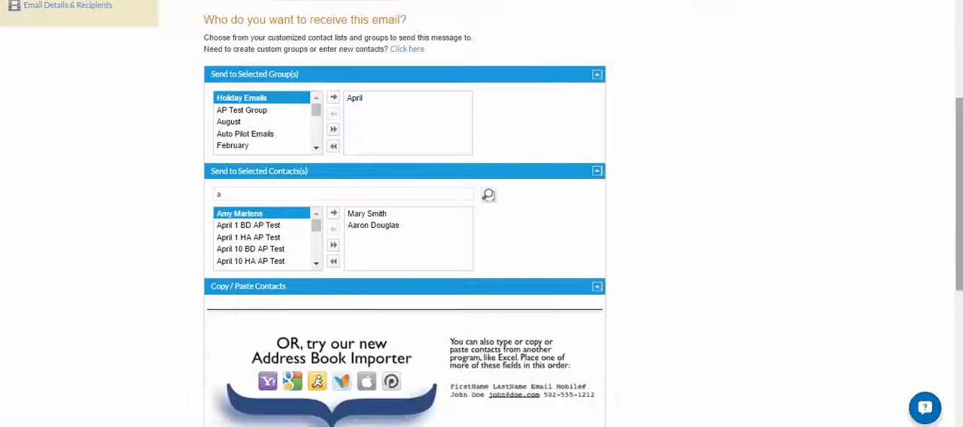
scroll(948, 273, "down", 5)
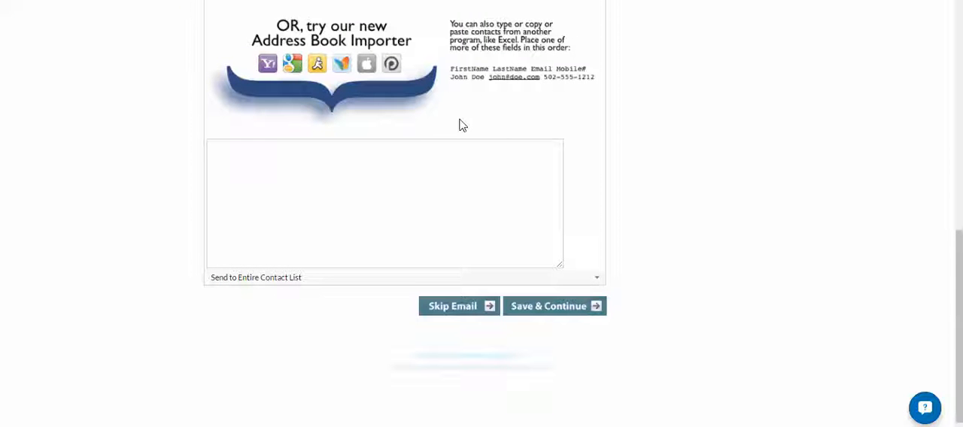
left_click(437, 155)
left_click(291, 185)
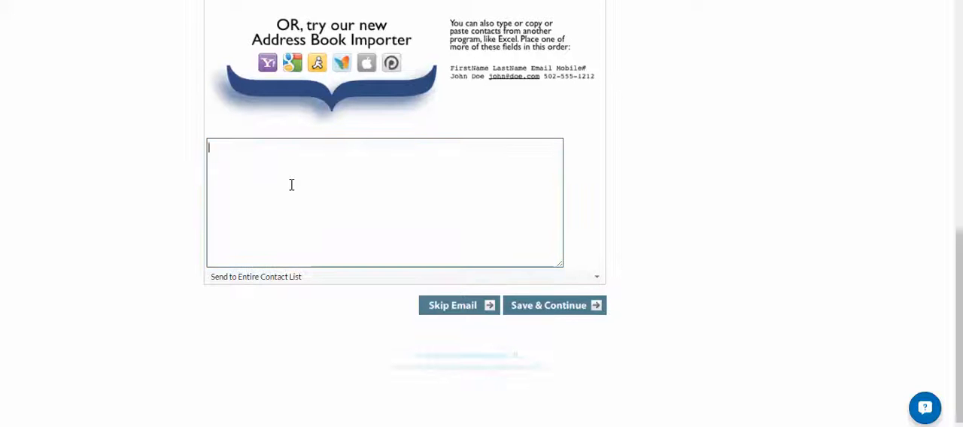
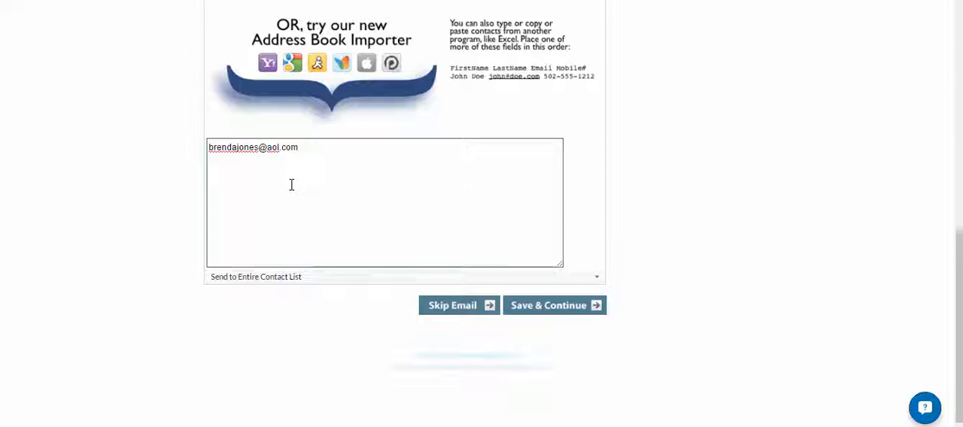
Add a second pasted contact on a new line, giving the full name followed by the email address.
key("Return")
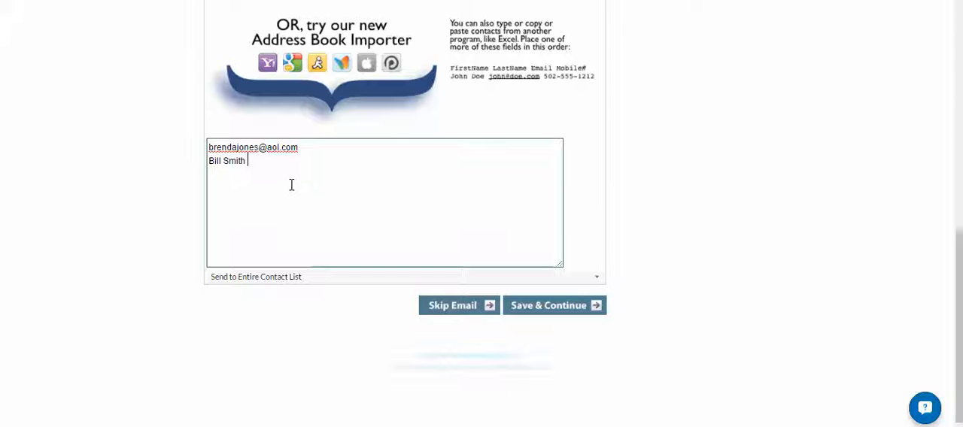
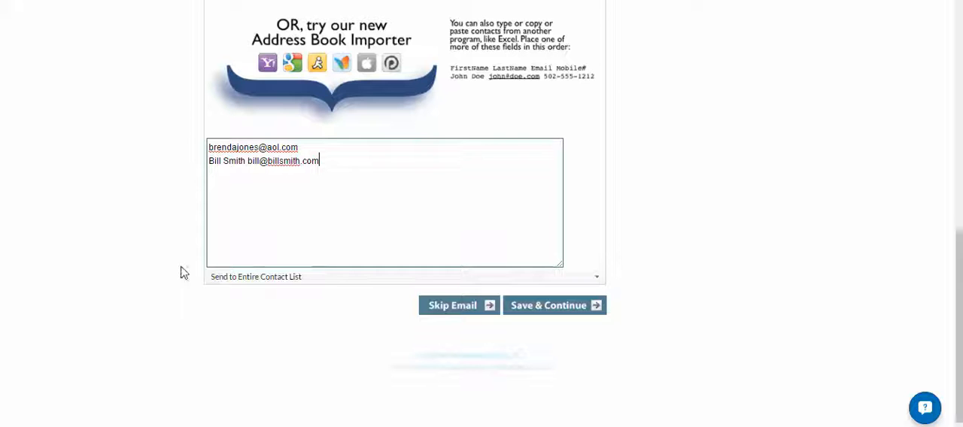
Override the recipient settings to send to the entire contact list, and save the email details.
left_click(232, 279)
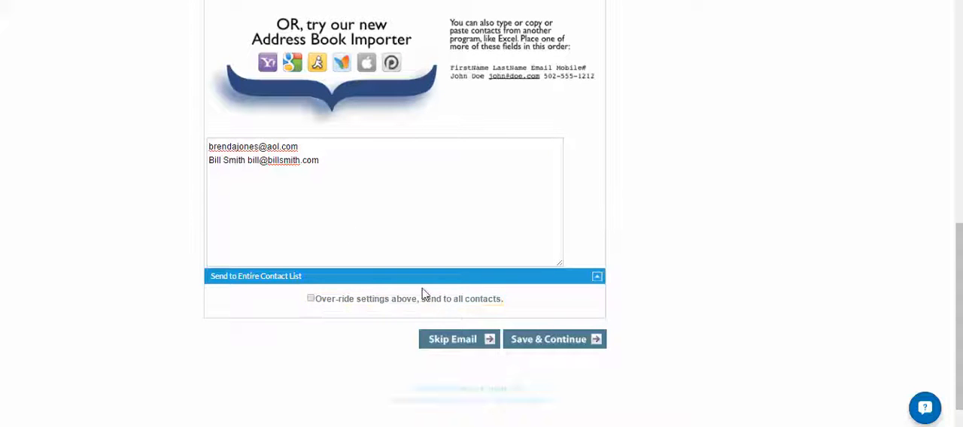
left_click(310, 299)
left_click(549, 343)
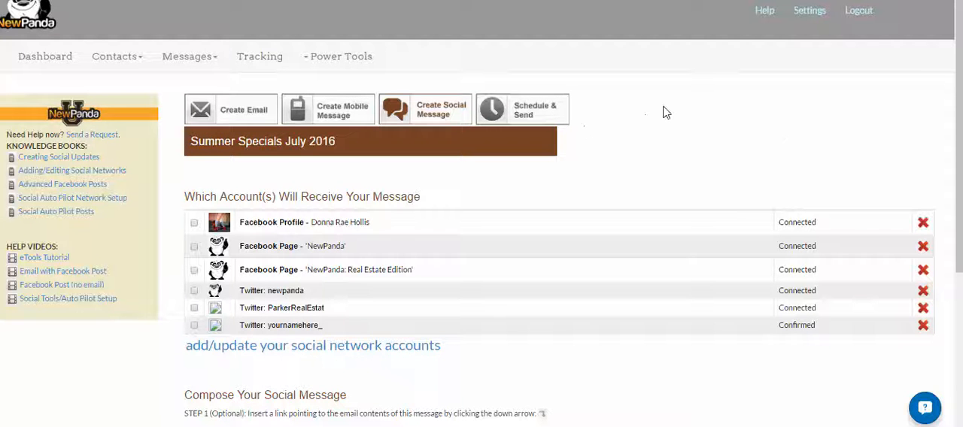
Skip the social message, go to the Schedule & Send stage and set the email to Schedule Delivery (EST).
left_click(521, 111)
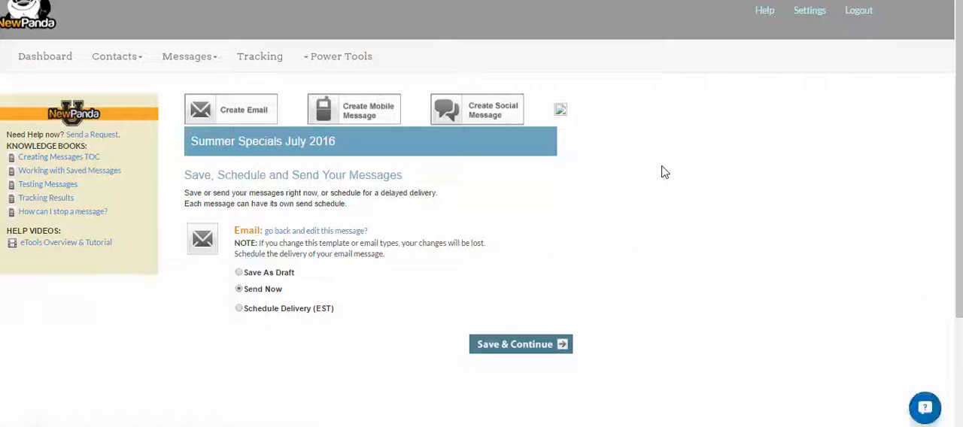
left_click(249, 274)
left_click(241, 292)
left_click(239, 310)
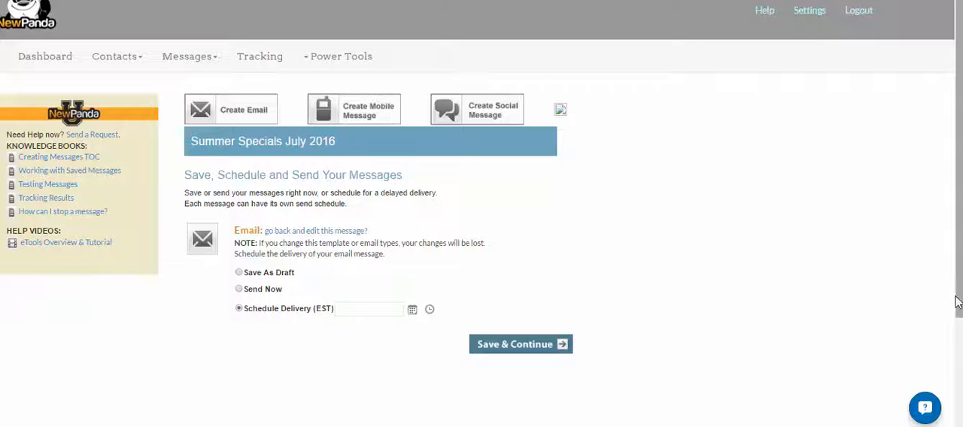
Set the email's scheduled delivery to 3/24/2017 at 1:00 PM.
scroll(957, 302, "down", 1)
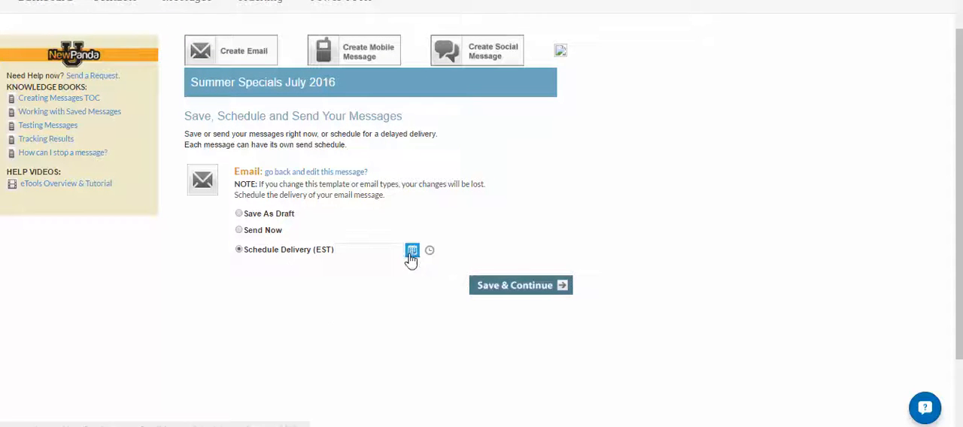
left_click(412, 252)
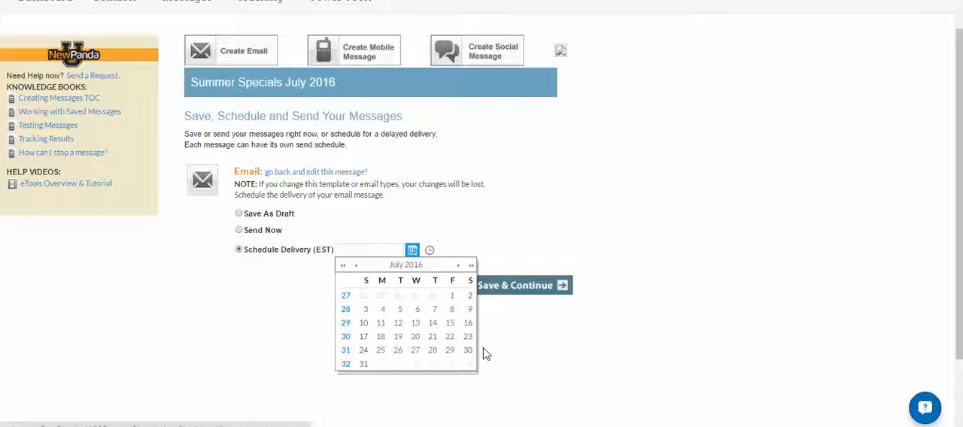
left_click(458, 267)
left_click(459, 267)
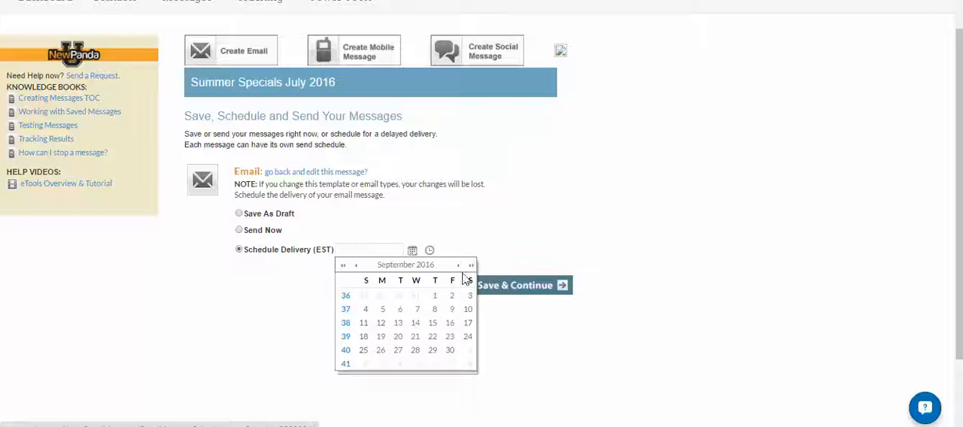
left_click(471, 269)
left_click(471, 269)
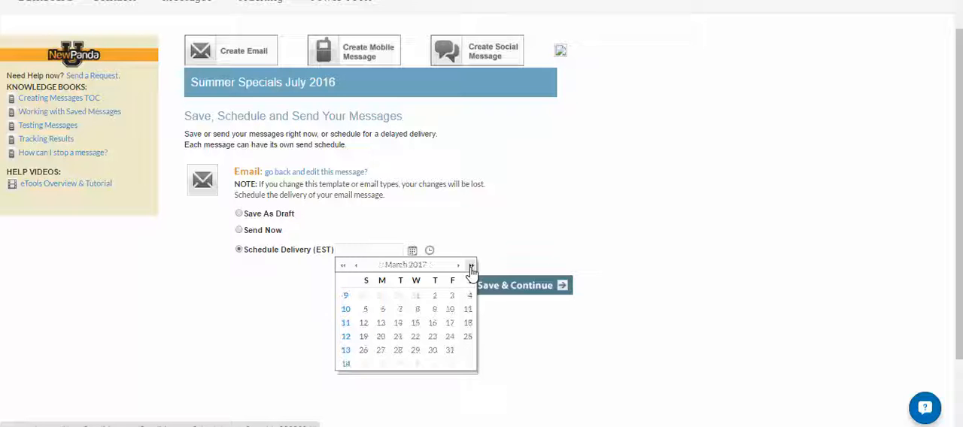
left_click(449, 340)
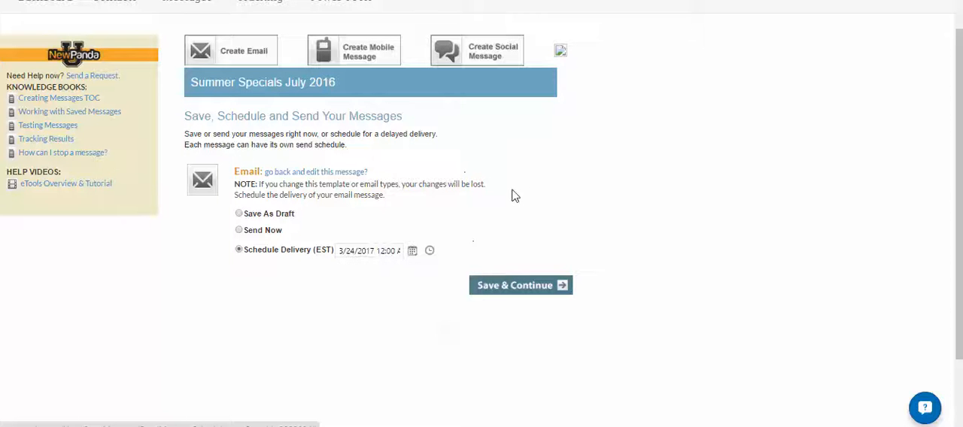
left_click(430, 251)
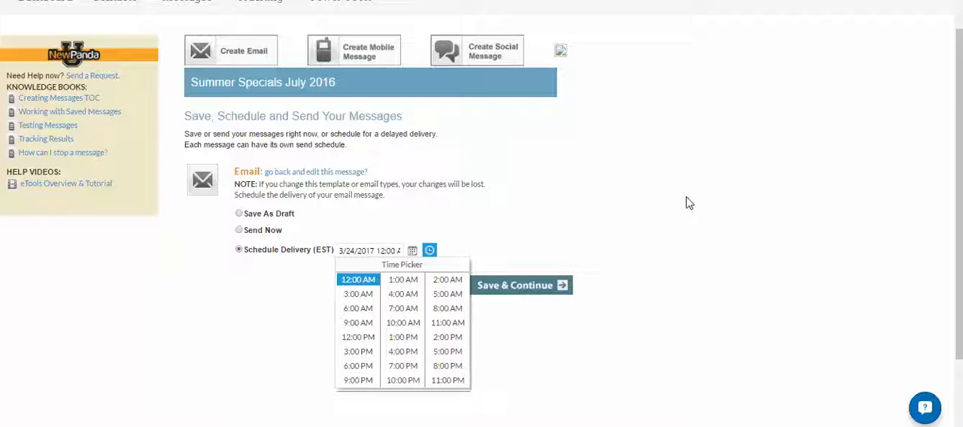
left_click(404, 340)
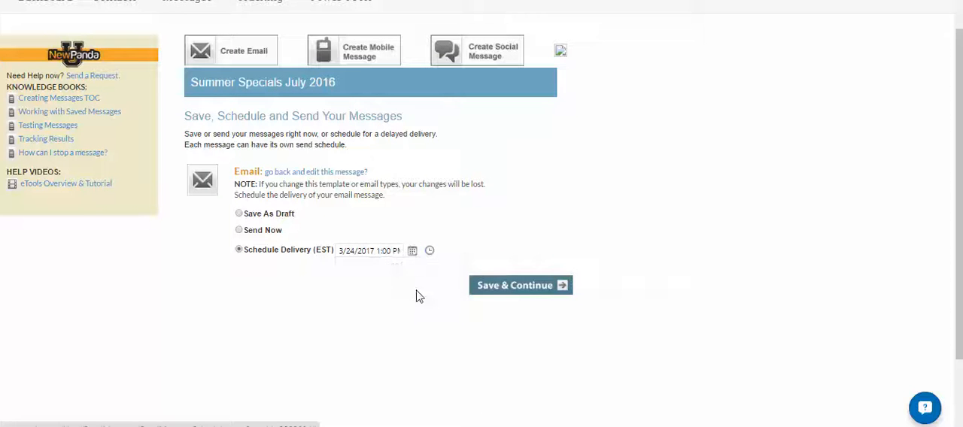